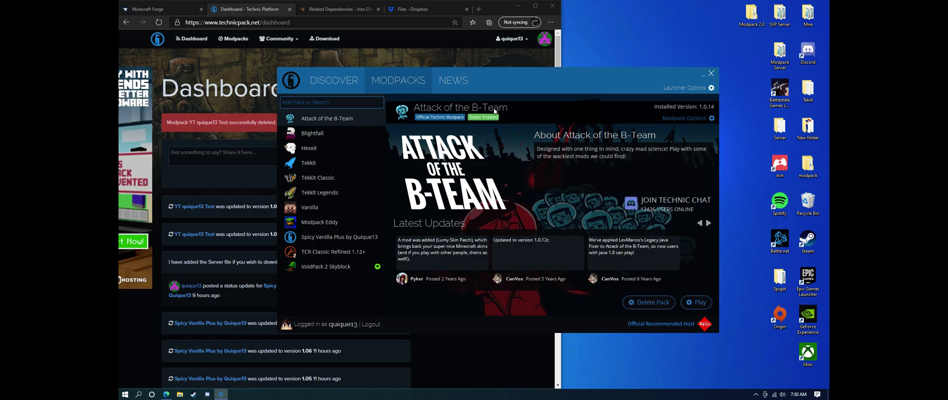
Step: View the Modpack Eddy and Spicy Vanilla Plus by Quique13 pages in the launcher's modpack list
click(321, 221)
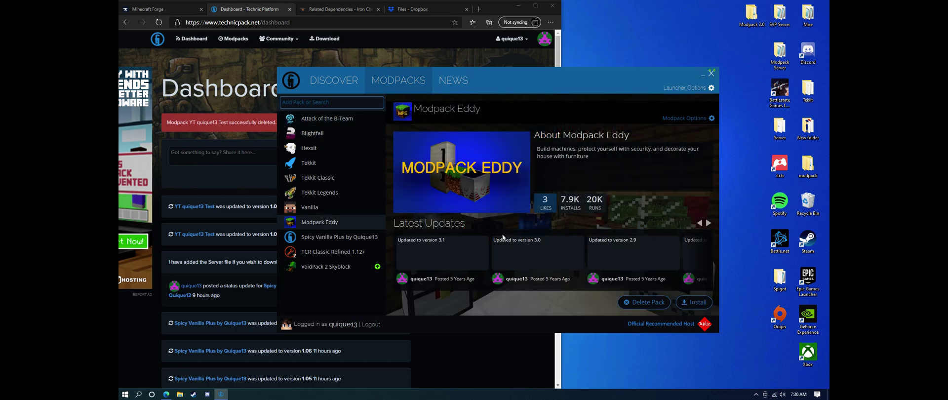
click(340, 236)
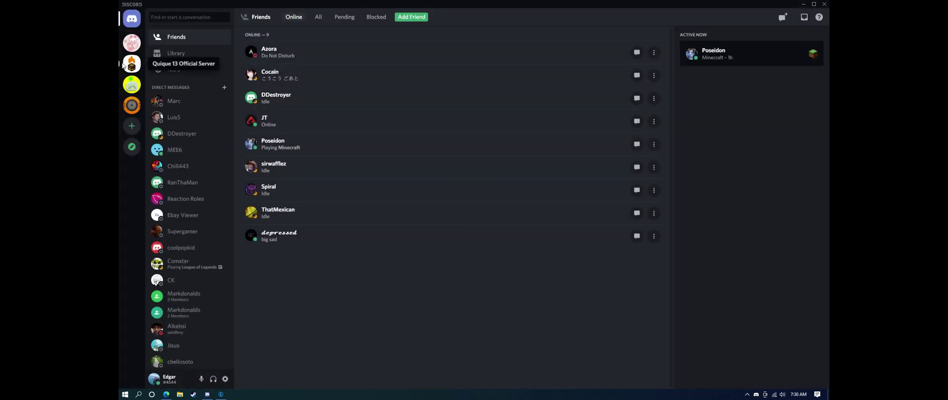
Step: In Discord, open the Quique 13 Official Server and look at its mc-faq and minecraft-chat channels
click(132, 63)
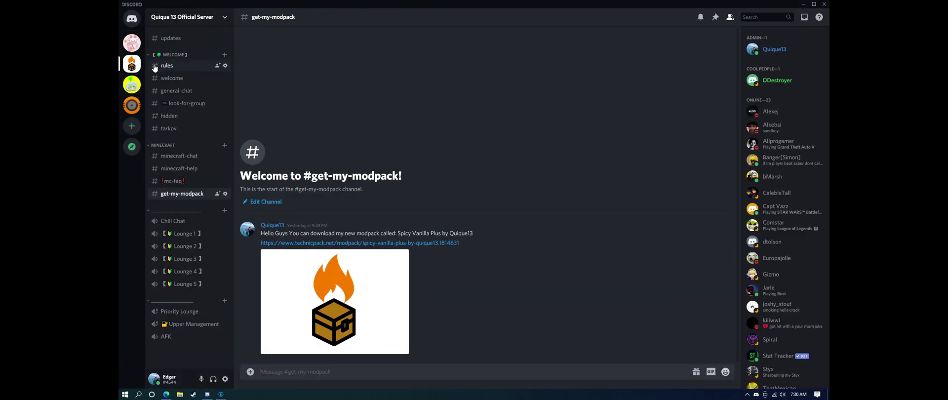
click(189, 181)
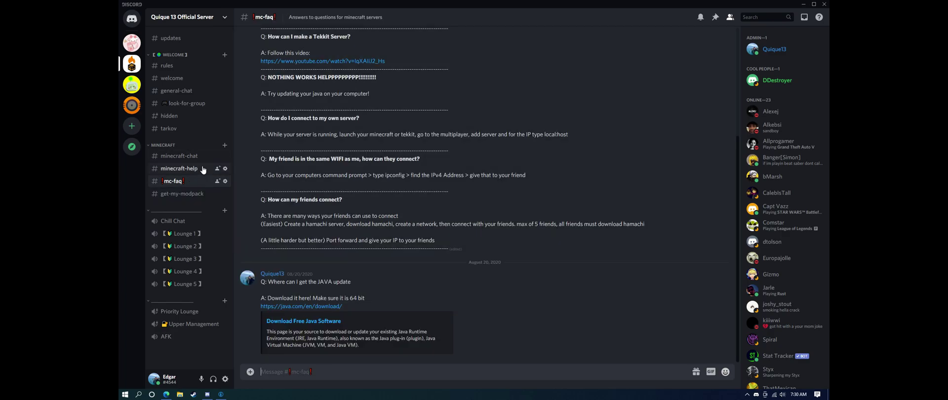
click(202, 158)
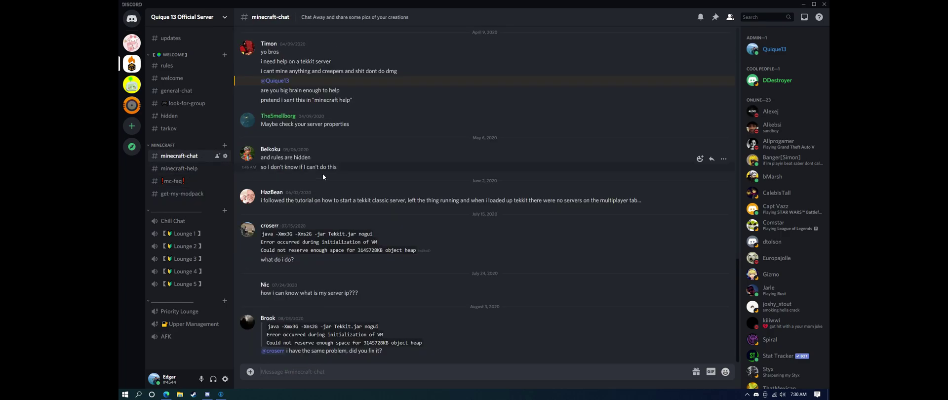
click(803, 5)
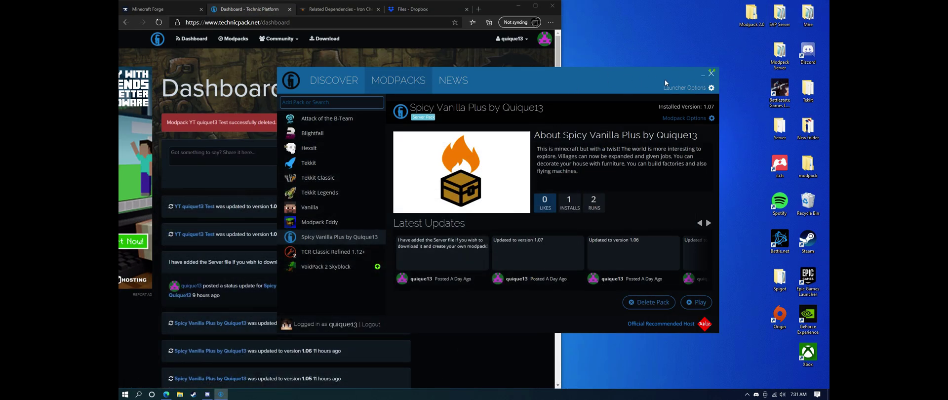
Step: Open the YTTEST folder on the desktop and create a subfolder named bin in it
click(703, 74)
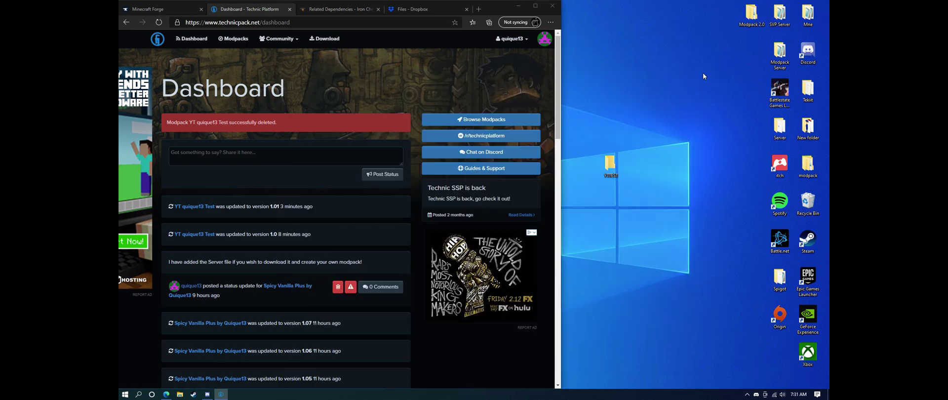
double_click(610, 168)
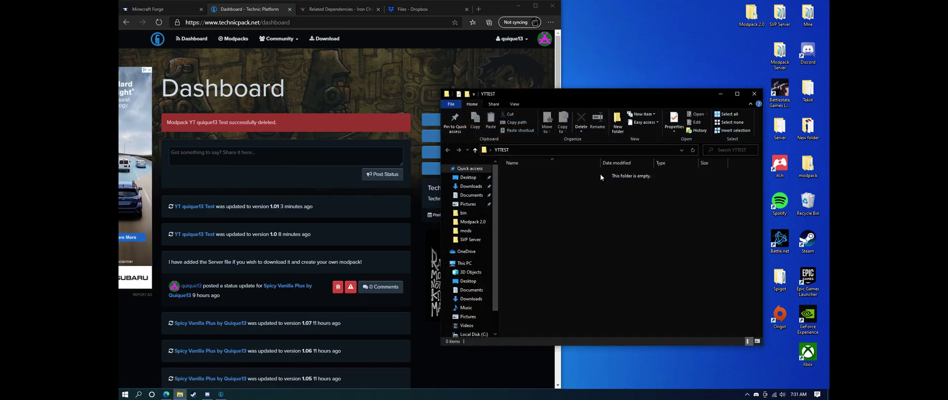
right_click(572, 193)
mouse_move(639, 297)
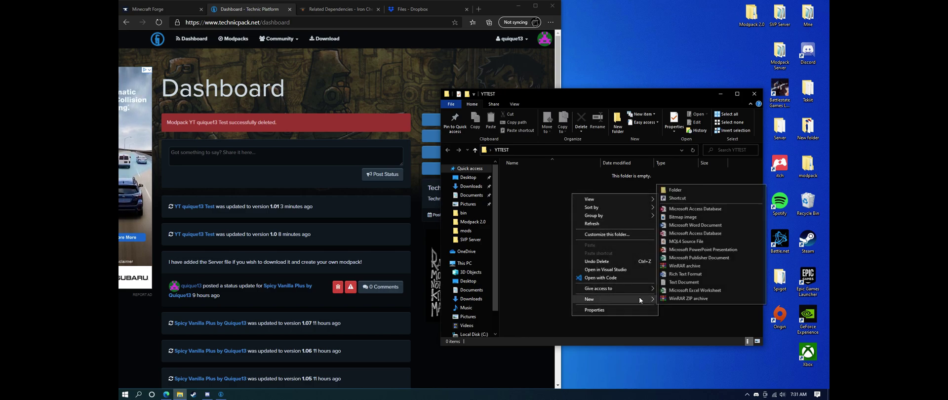
click(694, 191)
text(bi)
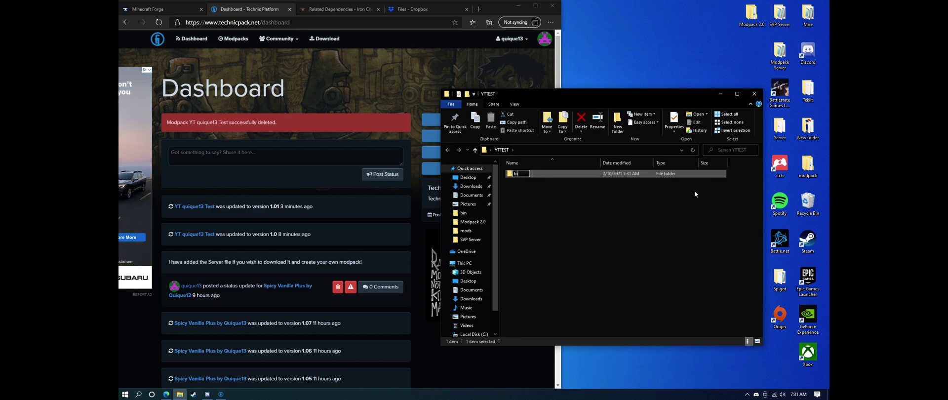
text(n)
key(Return)
Step: Create a second subfolder named mods in the YTTEST folder
right_click(644, 195)
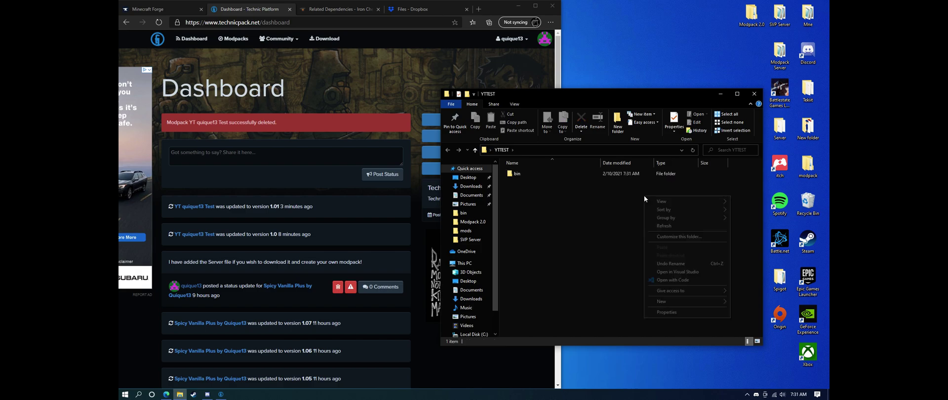
mouse_move(691, 299)
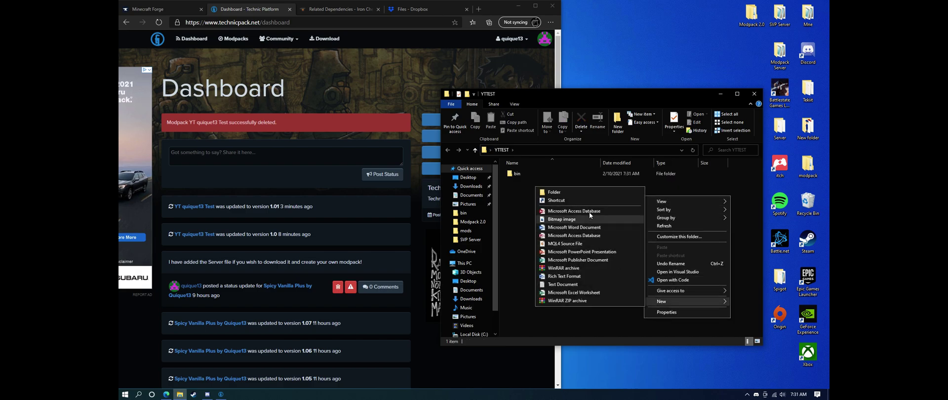
click(586, 194)
text(mods)
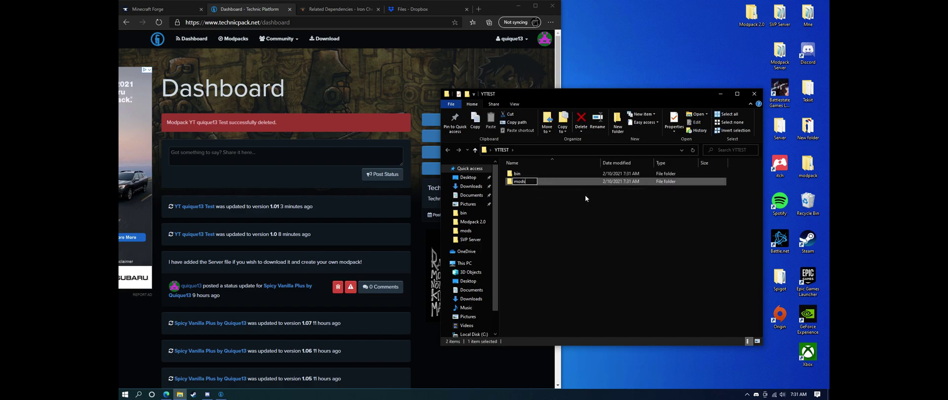
key(Return)
Step: Create a third subfolder named config in the YTTEST folder
right_click(585, 196)
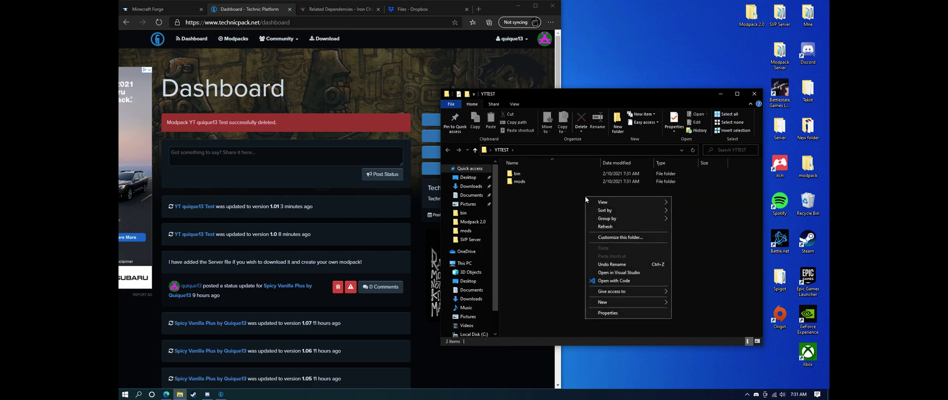
mouse_move(606, 302)
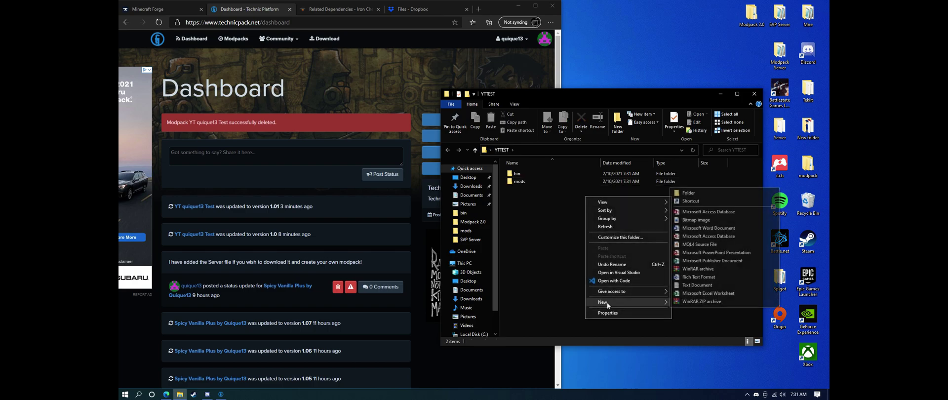
click(710, 194)
text(config)
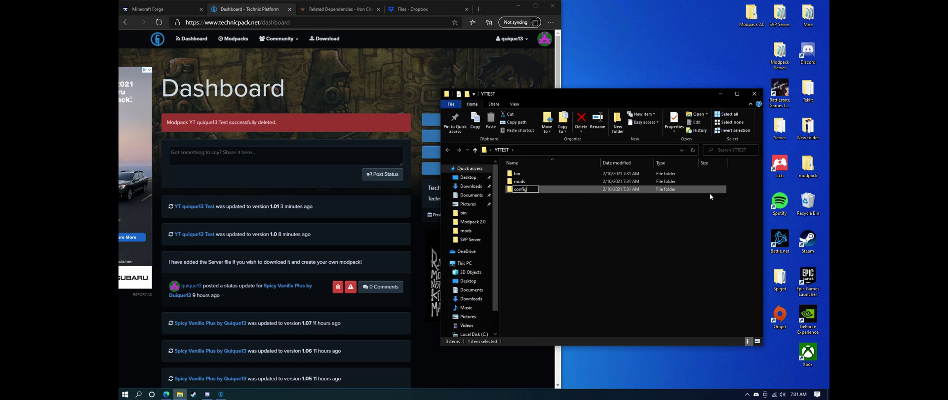
key(Return)
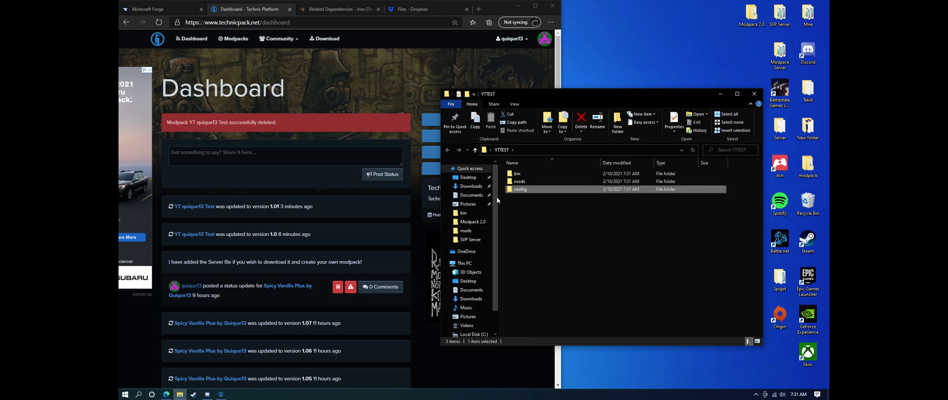
Step: Switch to the browser and open the Technic Platform form for creating a new modpack
click(303, 72)
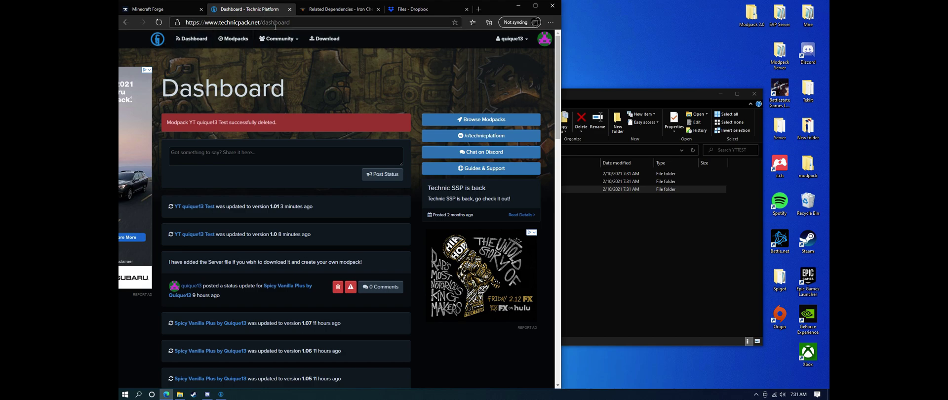
click(526, 40)
click(513, 77)
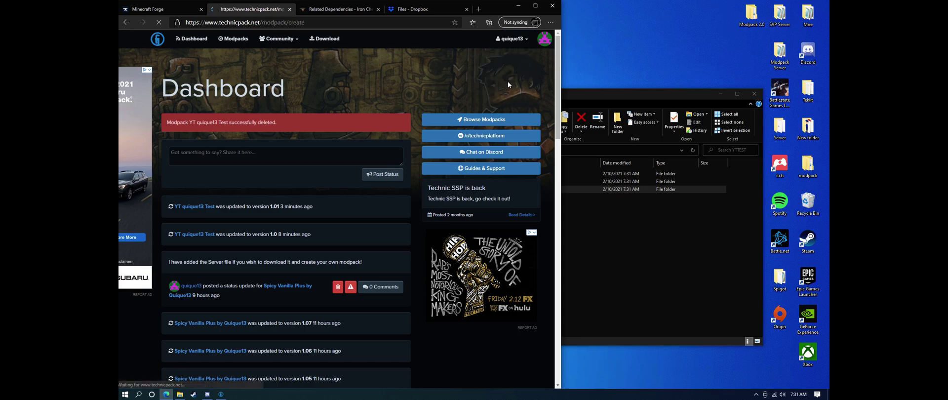
Step: Name the modpack YT quique13 Test and choose Minecraft version 1.12.2
click(281, 193)
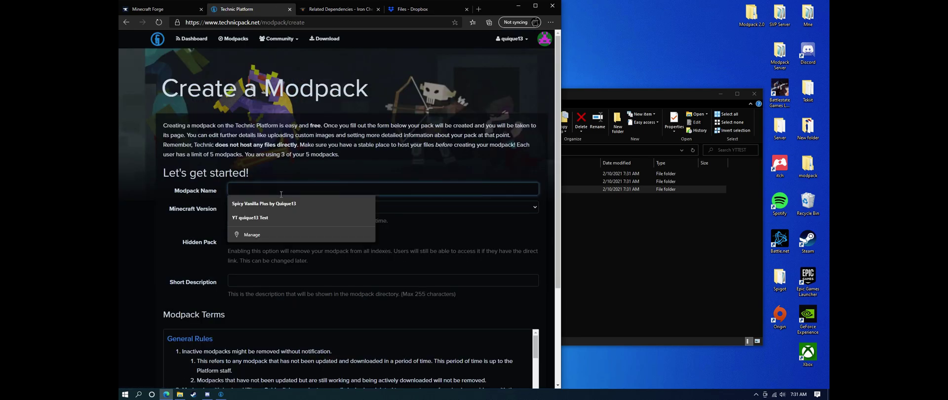
click(276, 217)
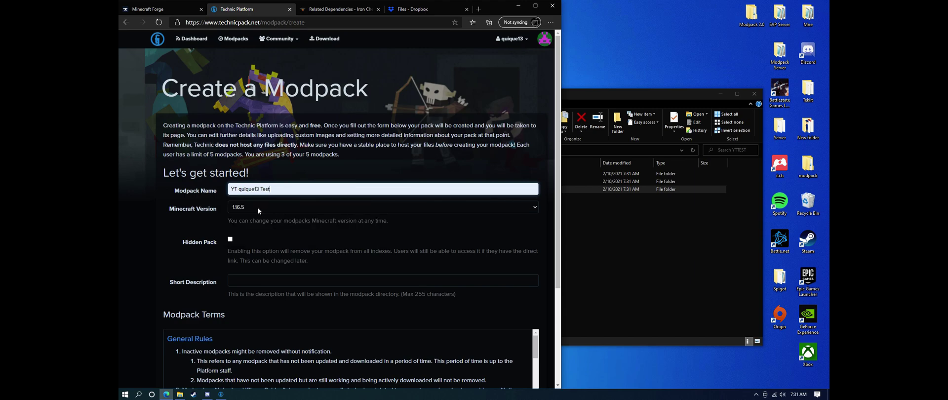
click(258, 207)
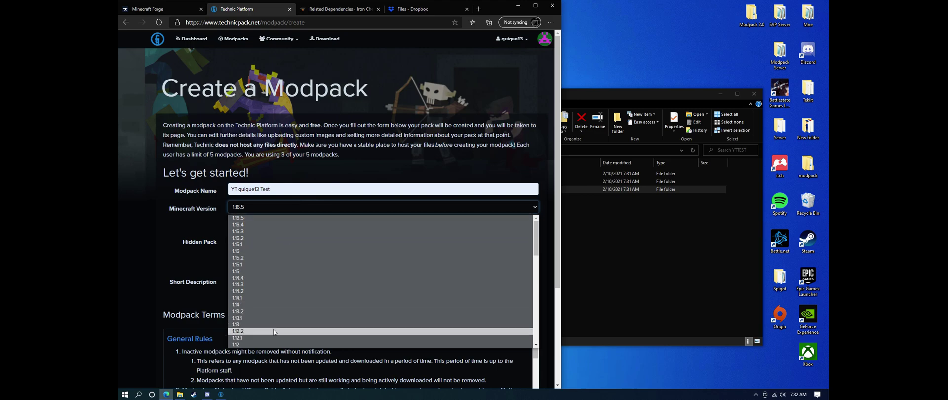
click(244, 332)
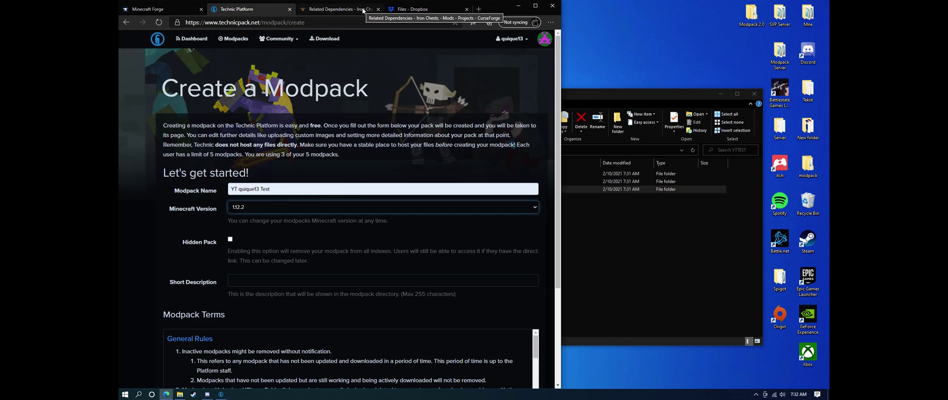
Step: Try to create the modpack with the description "This is a test for youtube", agreeing to the modpack terms
scroll(287, 219, down, 2)
click(249, 173)
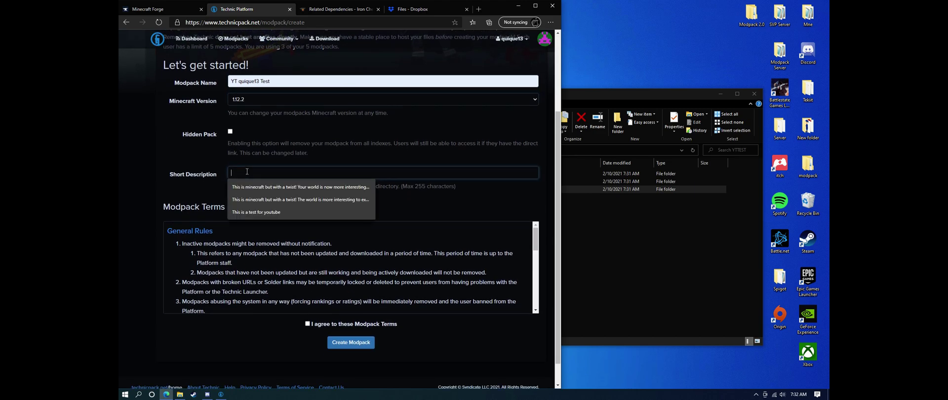
click(315, 213)
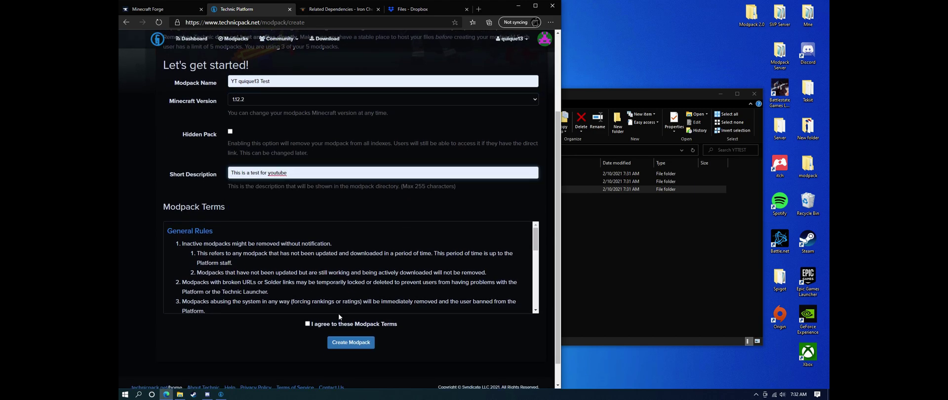
click(308, 324)
click(341, 344)
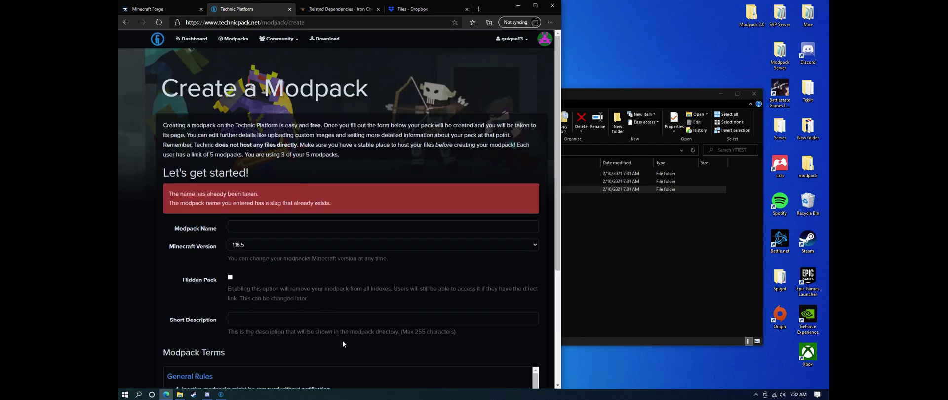
Step: Enter YT quique13 Test1 as the modpack name and choose Minecraft version 1.12.2
click(271, 228)
click(270, 240)
click(276, 226)
text(!)
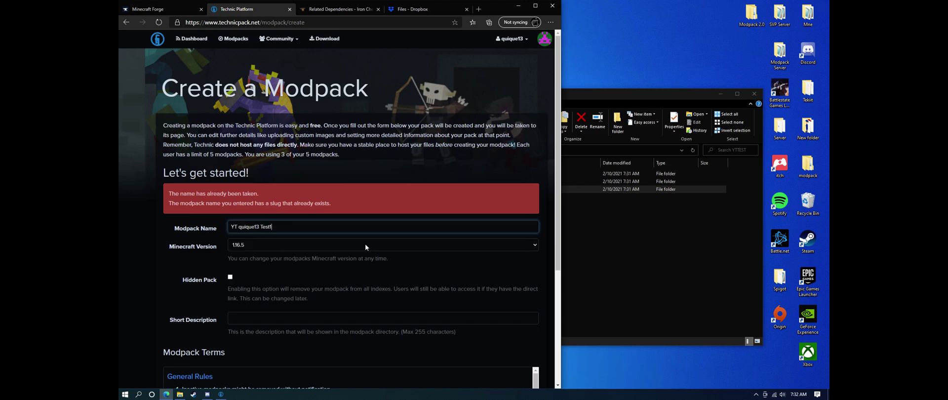
scroll(365, 244, down, 2)
click(321, 136)
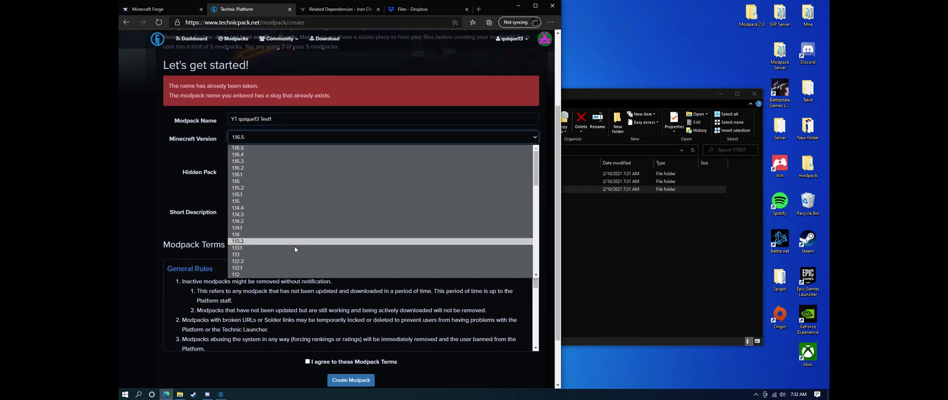
click(294, 261)
Step: Add the short description "This is a test for youtube", agree to the modpack terms and create the modpack
scroll(300, 151, down, 1)
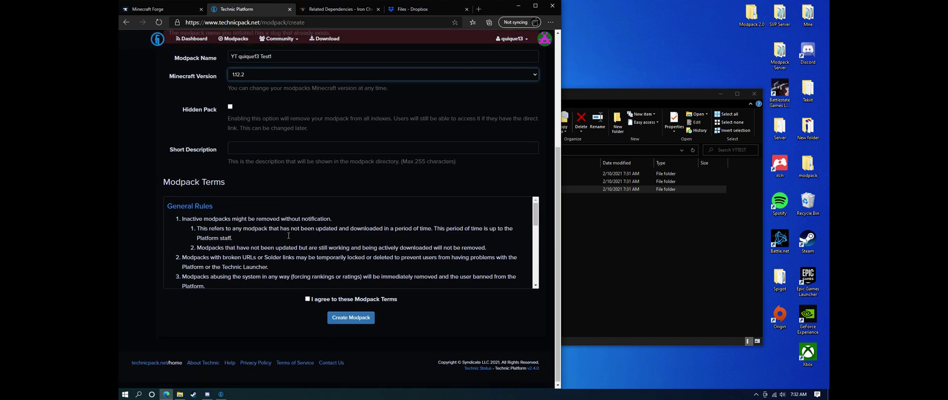
click(301, 151)
click(296, 161)
click(307, 297)
click(339, 316)
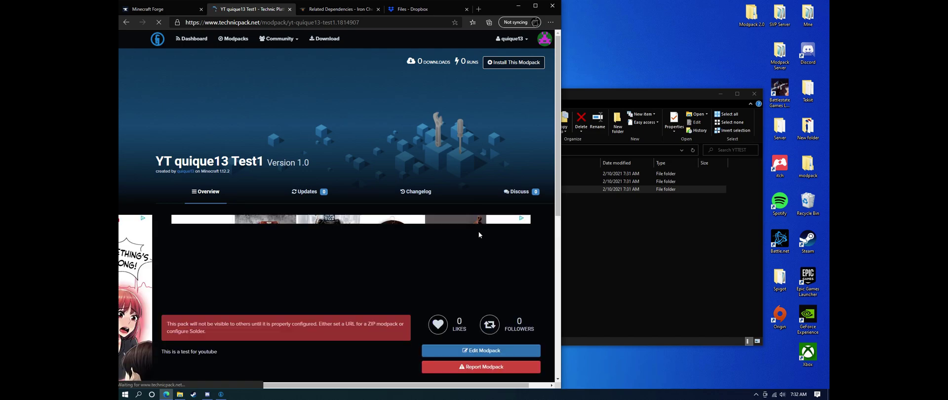
Step: Open the new YT quique13 Test1 modpack for editing and look through its general settings
scroll(356, 257, down, 1)
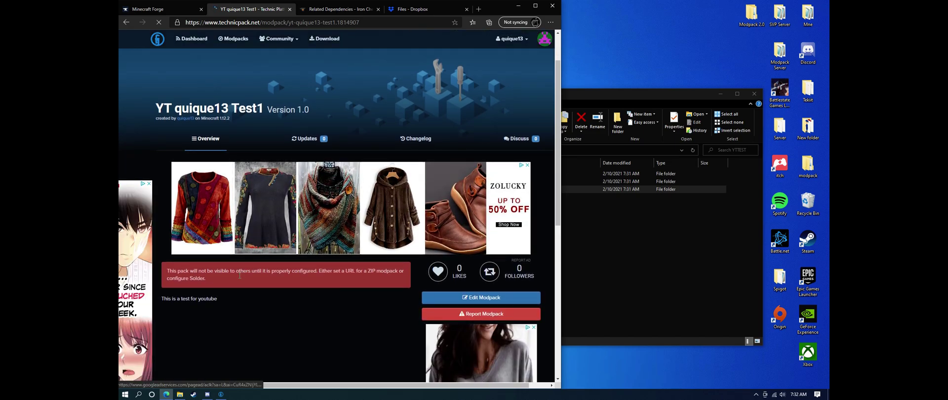
drag(184, 270, 206, 279)
click(473, 297)
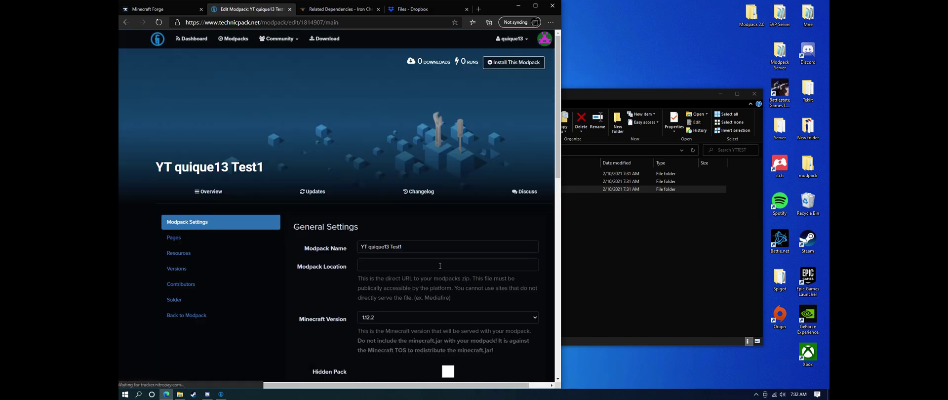
scroll(413, 220, down, 5)
scroll(414, 216, up, 3)
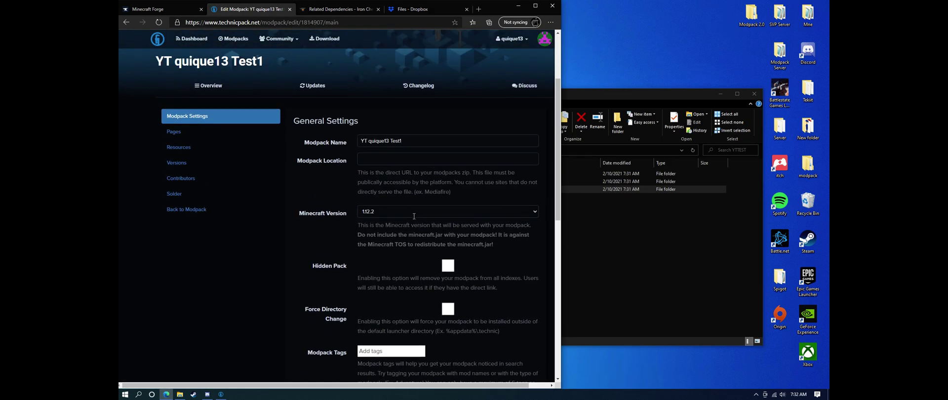
scroll(414, 215, down, 4)
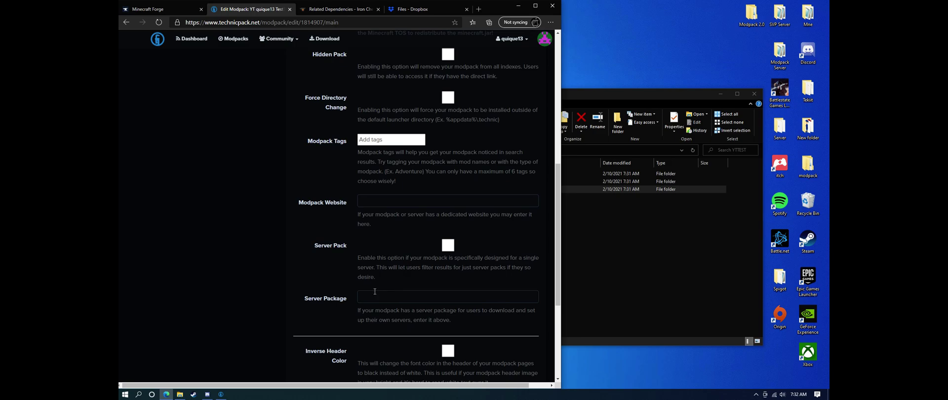
scroll(376, 291, down, 3)
scroll(239, 190, up, 8)
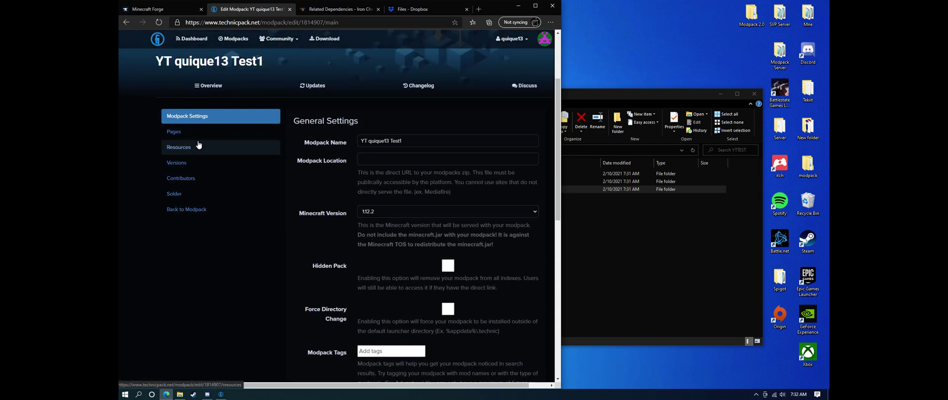
Step: Examine the remaining modpack settings, including the Modpack Location and Server Package fields, without entering anything
click(386, 158)
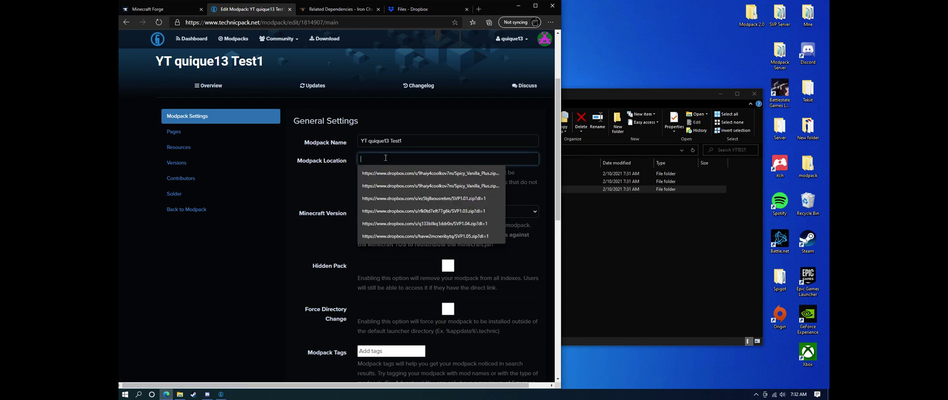
click(317, 194)
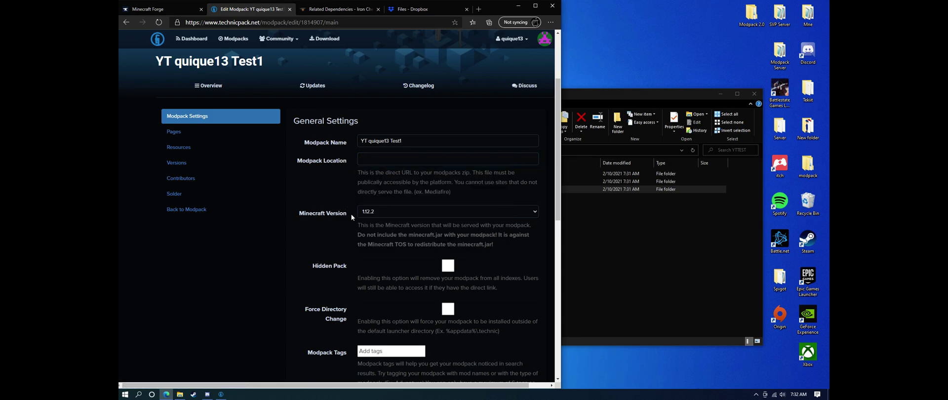
scroll(351, 214, down, 6)
scroll(352, 214, down, 1)
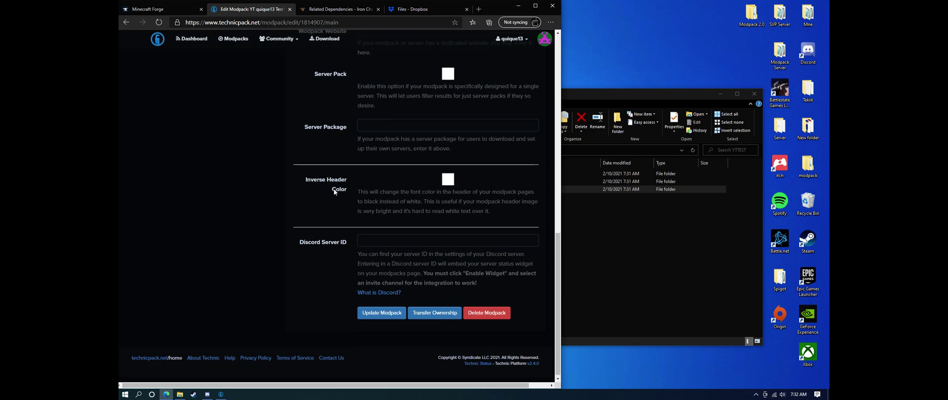
scroll(311, 177, up, 1)
drag(306, 179, 348, 179)
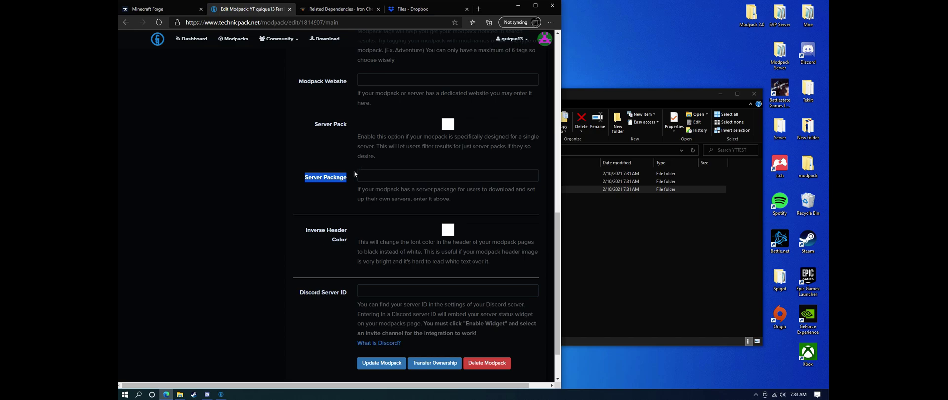
scroll(287, 171, up, 3)
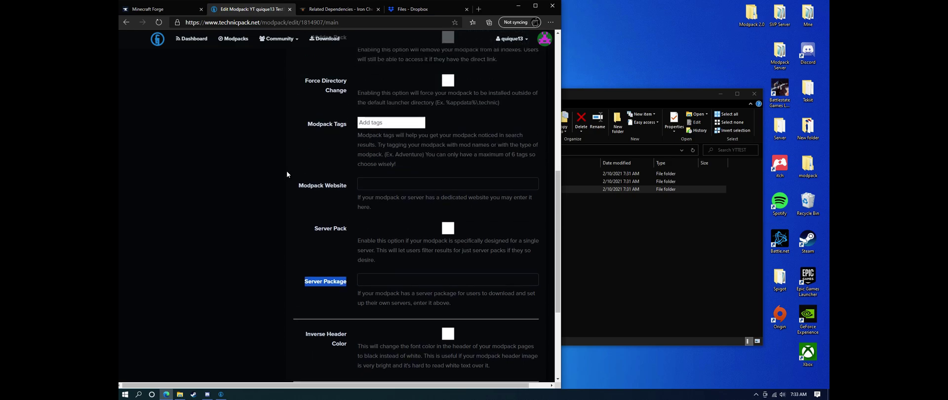
click(275, 193)
scroll(267, 158, up, 6)
Step: Minimize the folder window, download the recommended Forge 1.12.2 - 14.23.5.2854 jar from the Minecraft Forge page and keep the blocked file
click(722, 94)
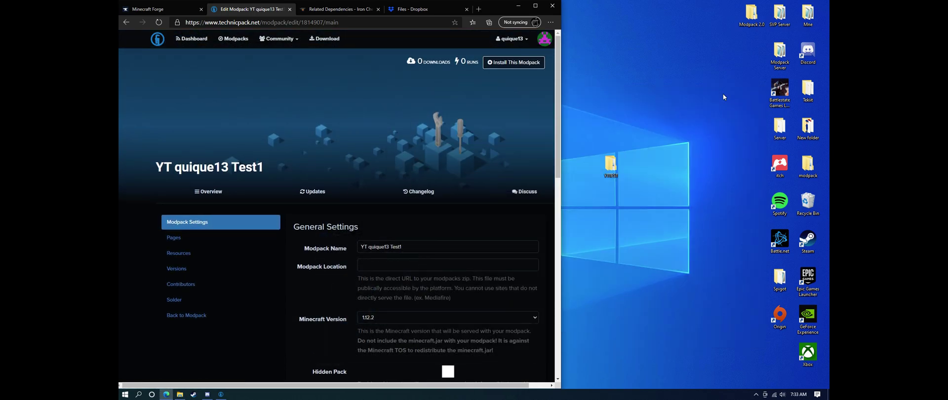
click(167, 12)
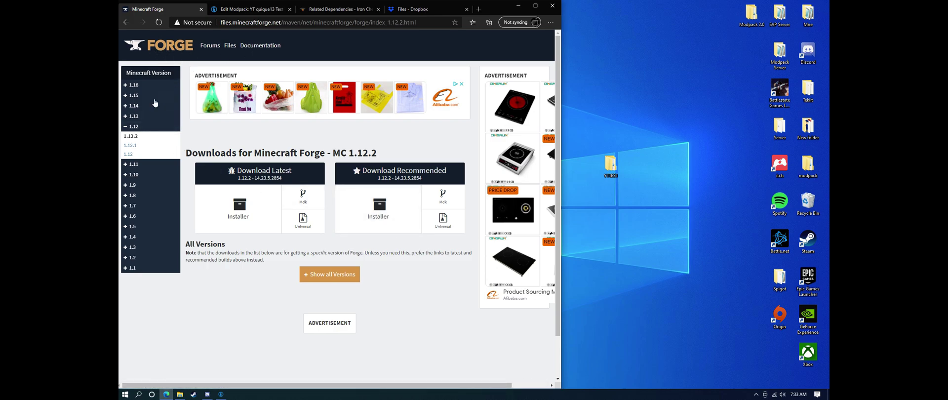
click(252, 8)
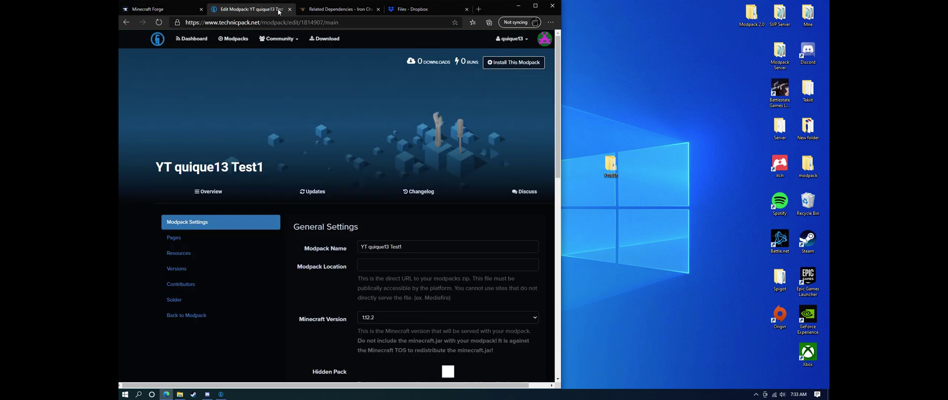
click(144, 13)
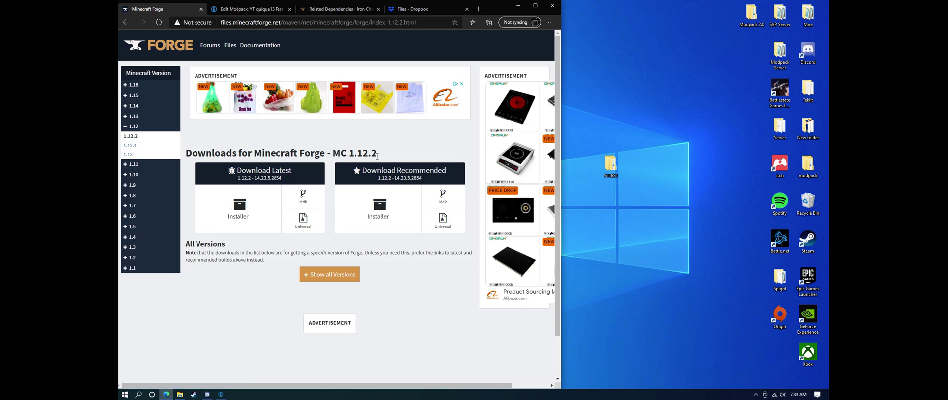
click(390, 200)
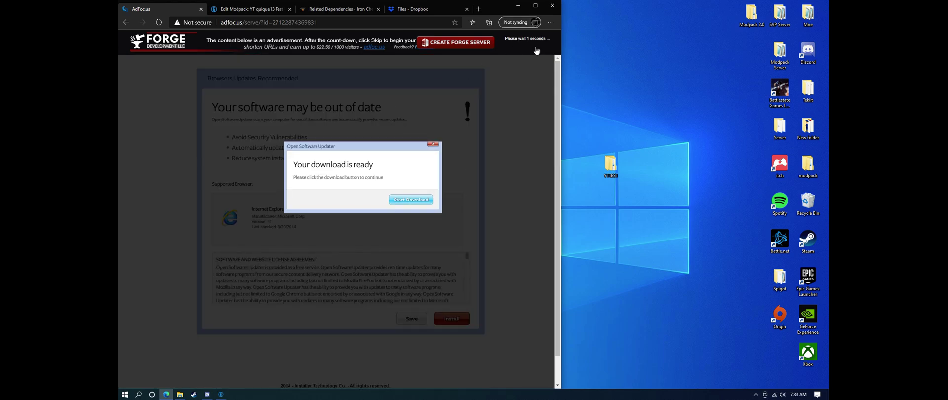
click(523, 46)
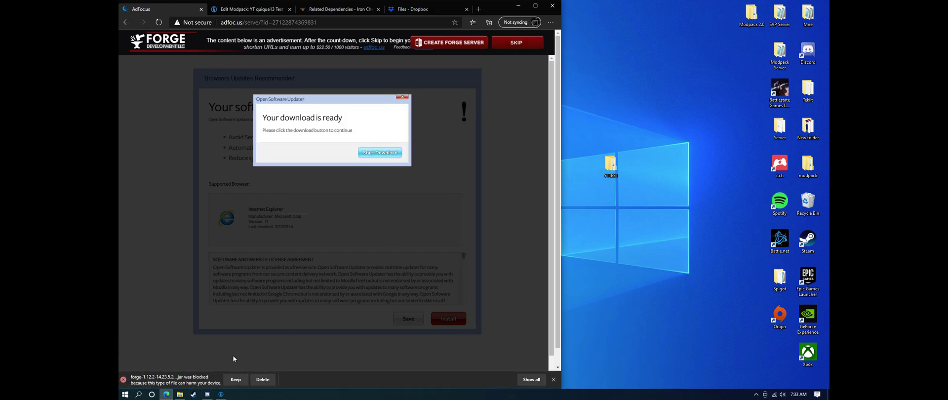
click(235, 380)
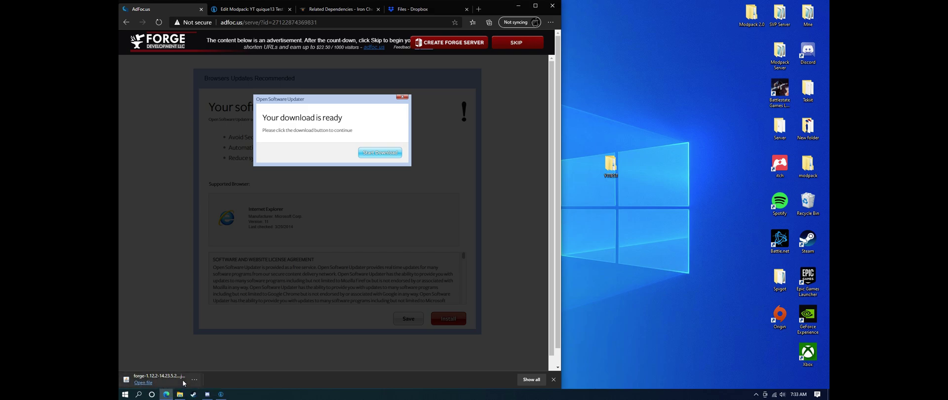
Step: Switch to the CurseForge site, maximize the browser window and open the list of Minecraft mods
click(319, 10)
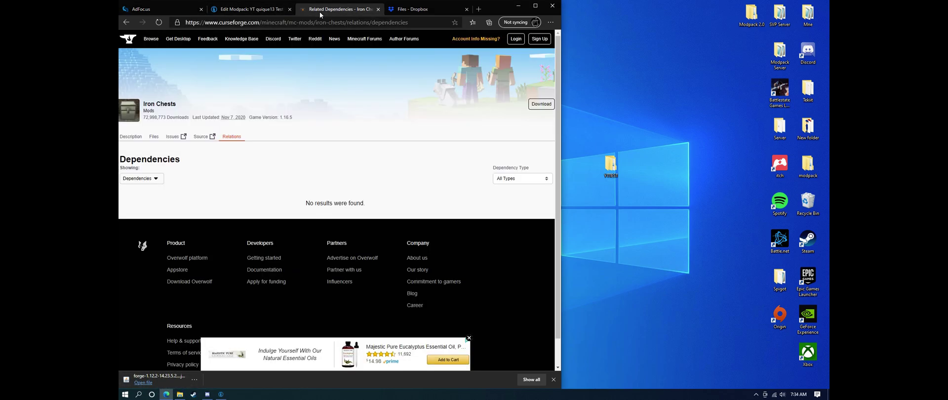
click(156, 40)
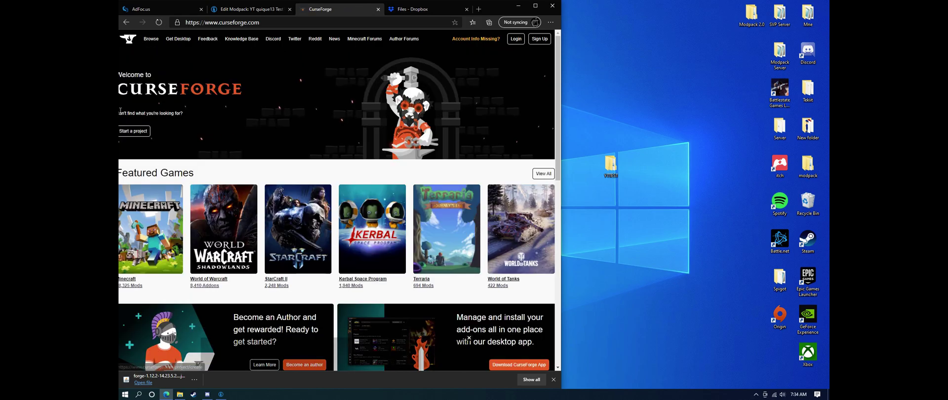
drag(502, 8, 674, 2)
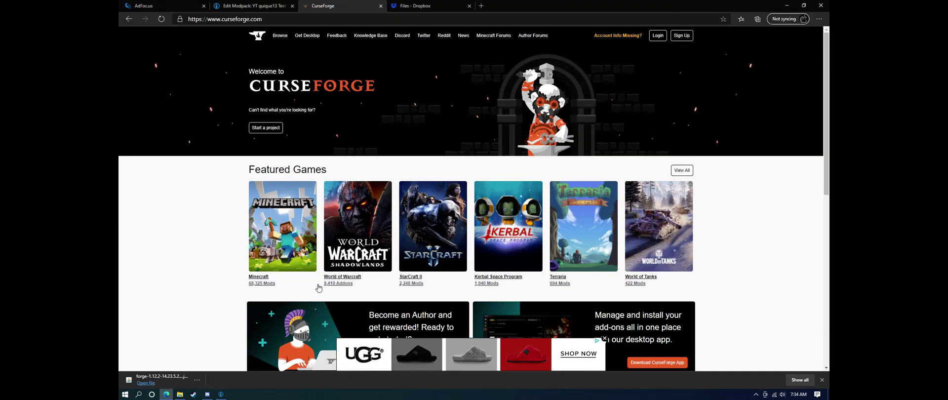
click(284, 253)
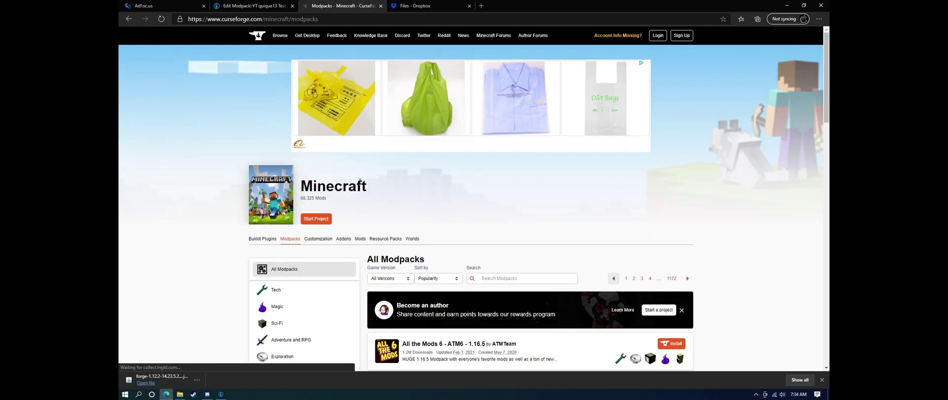
click(360, 239)
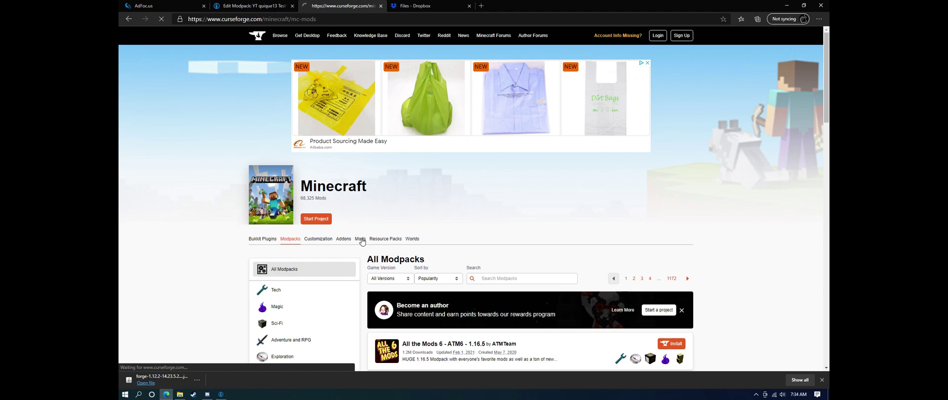
Step: Filter the list of all mods by the game version Minecraft 1.12
click(401, 184)
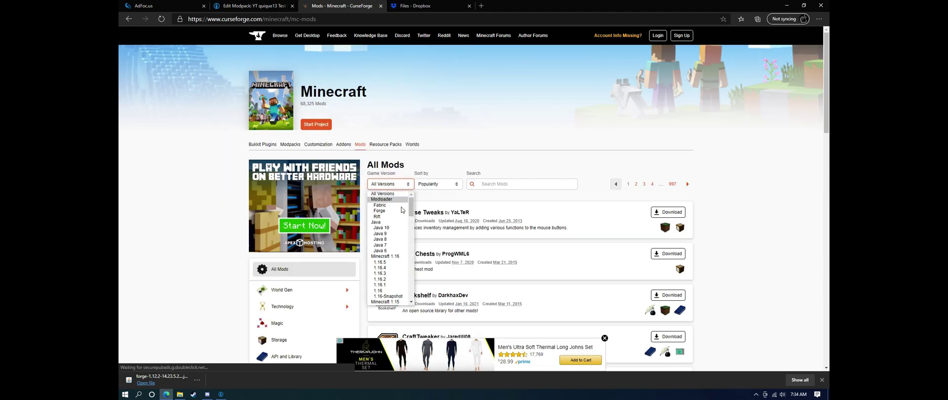
scroll(394, 276, down, 5)
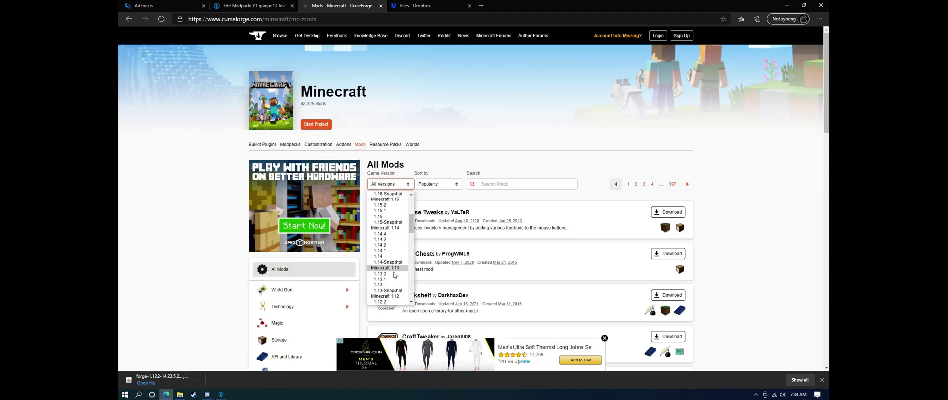
scroll(394, 275, down, 2)
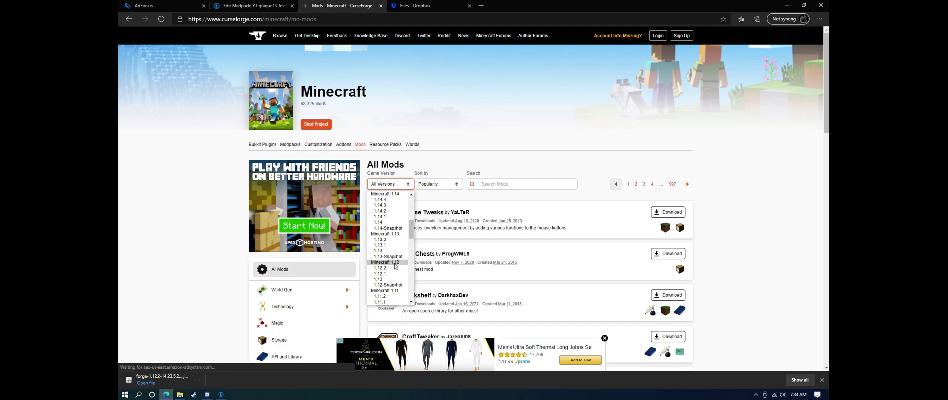
click(395, 262)
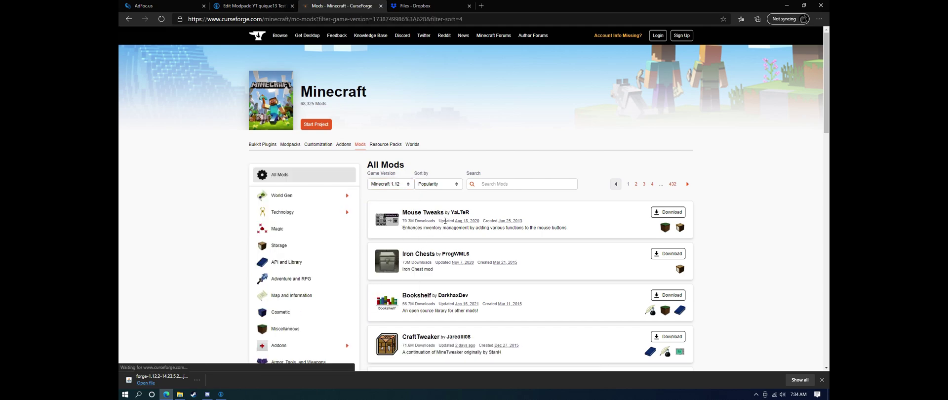
Step: Look through the most popular Minecraft 1.12 mods for one to add to the modpack
scroll(491, 214, down, 3)
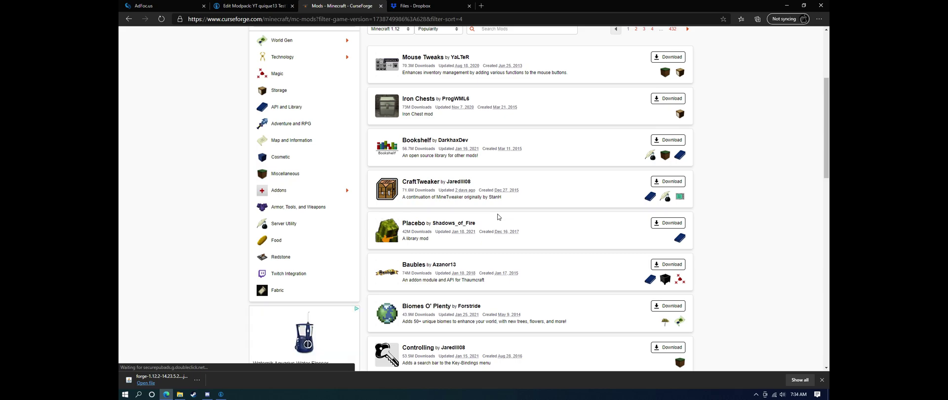
scroll(479, 212, down, 12)
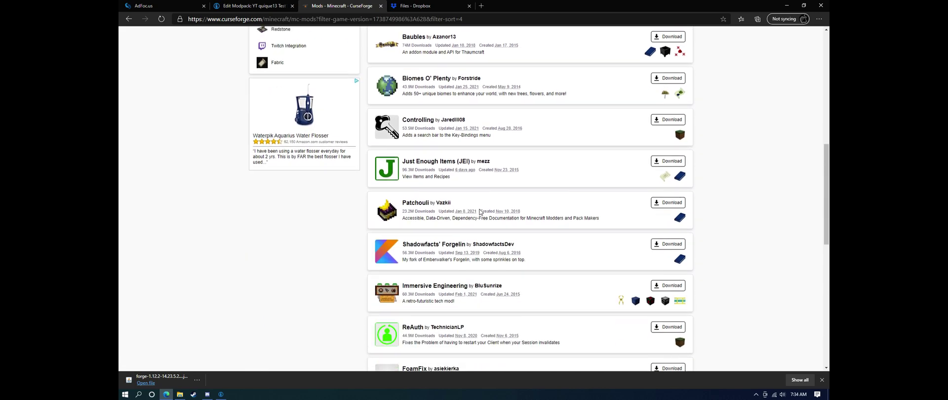
scroll(479, 212, up, 12)
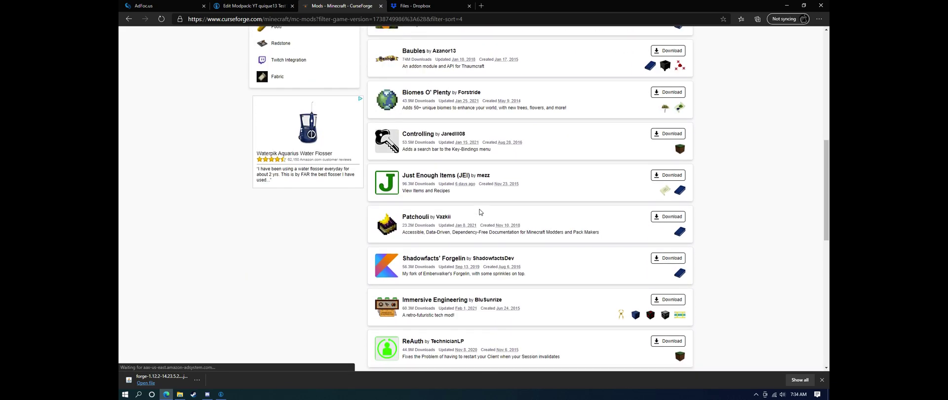
scroll(479, 212, up, 3)
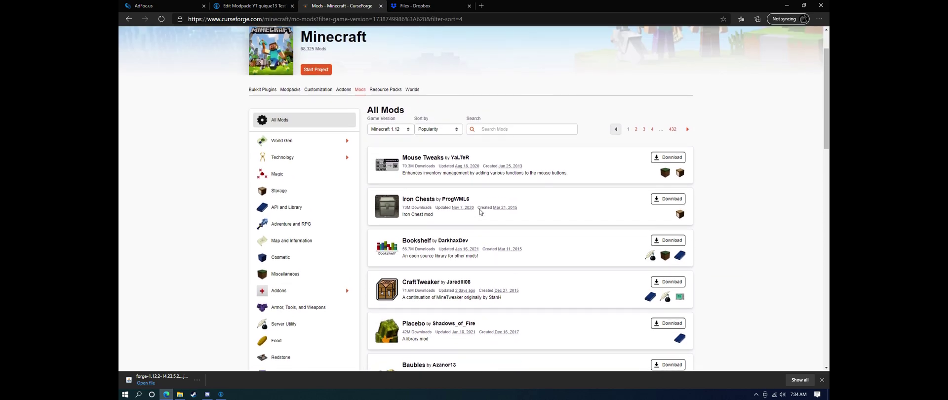
scroll(462, 211, down, 3)
scroll(461, 212, up, 2)
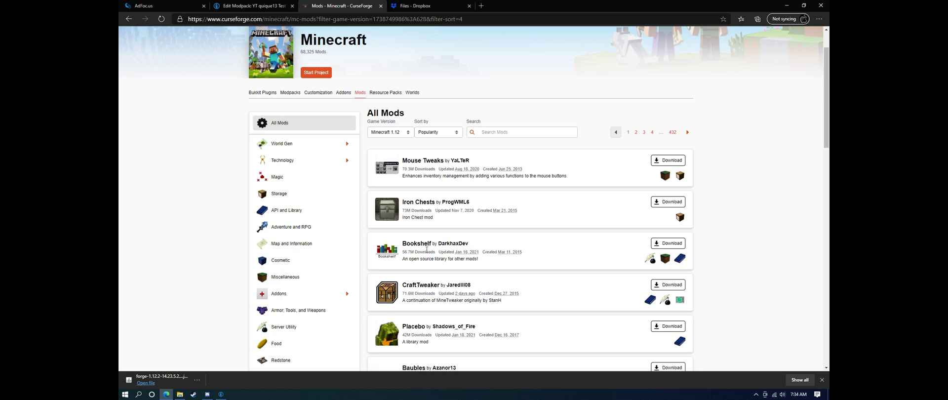
scroll(427, 251, down, 3)
scroll(427, 247, down, 5)
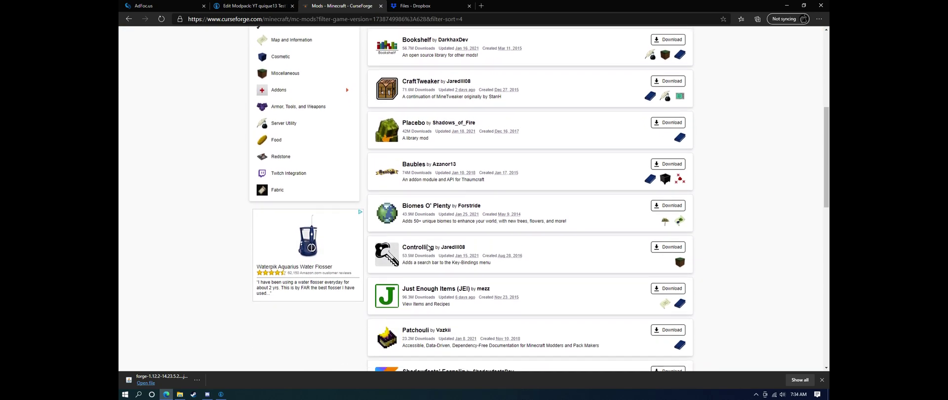
scroll(428, 246, down, 1)
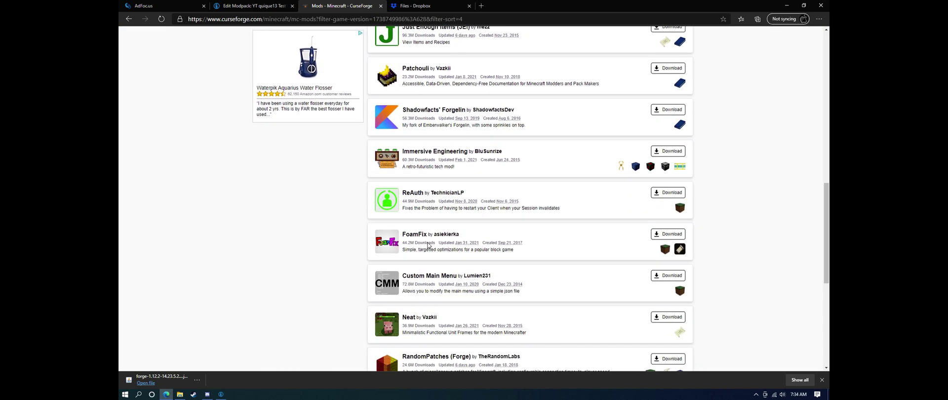
scroll(428, 242, down, 2)
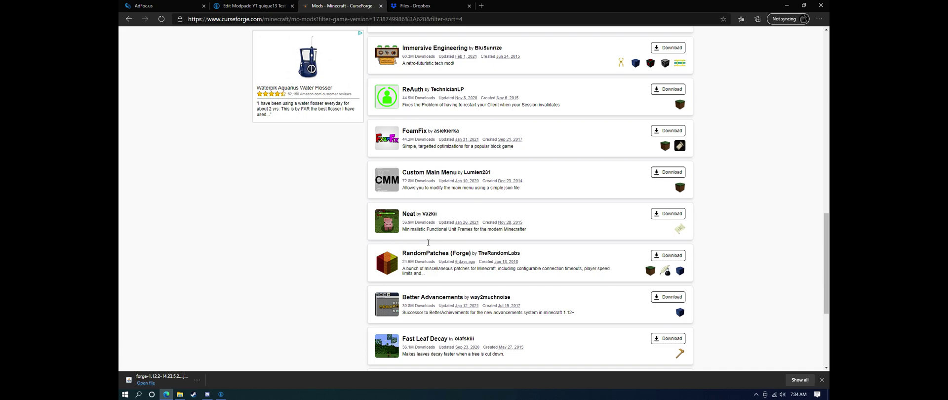
Step: Open the Neat mod and look through its description and the list of its files for each game version
click(408, 216)
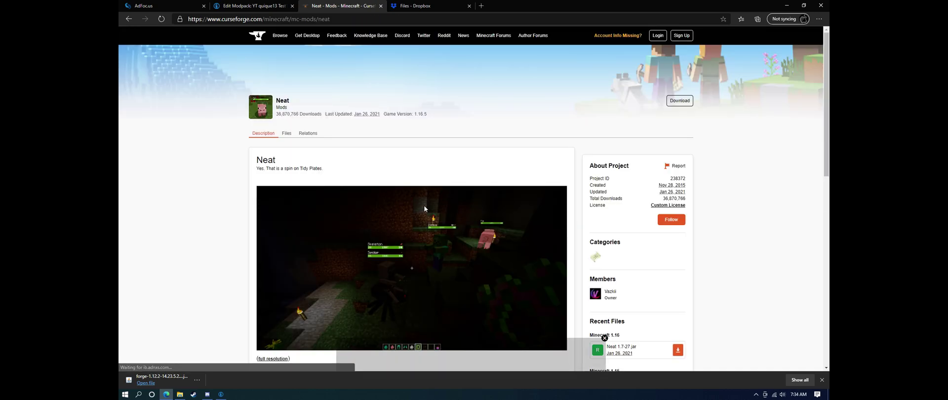
scroll(407, 162, down, 3)
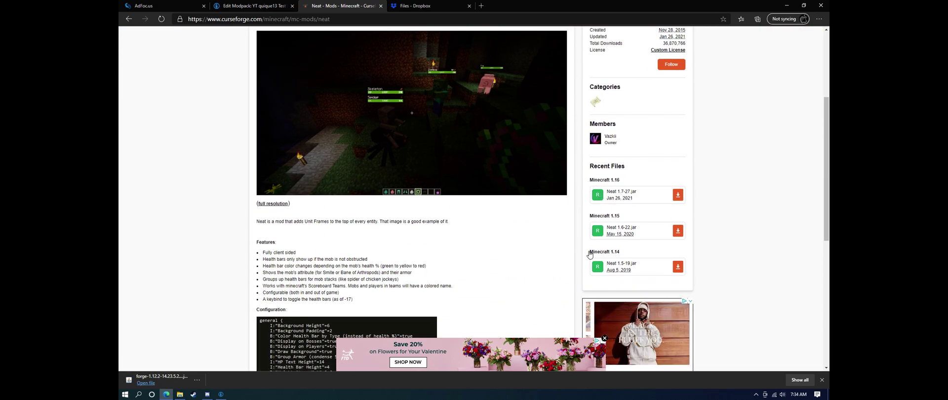
scroll(408, 131, up, 3)
click(287, 134)
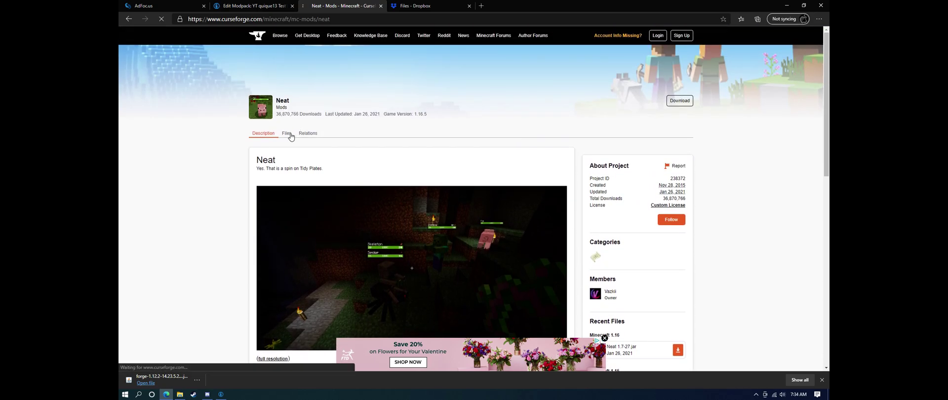
scroll(423, 145, down, 5)
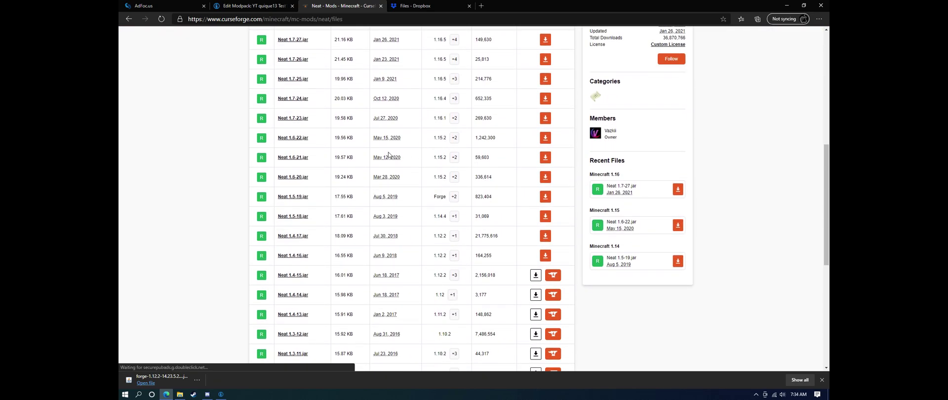
scroll(299, 168, down, 5)
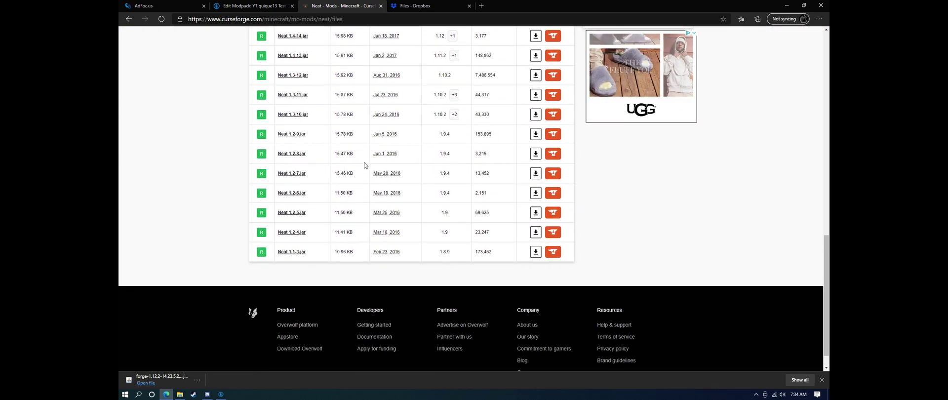
scroll(303, 163, up, 2)
scroll(303, 163, up, 4)
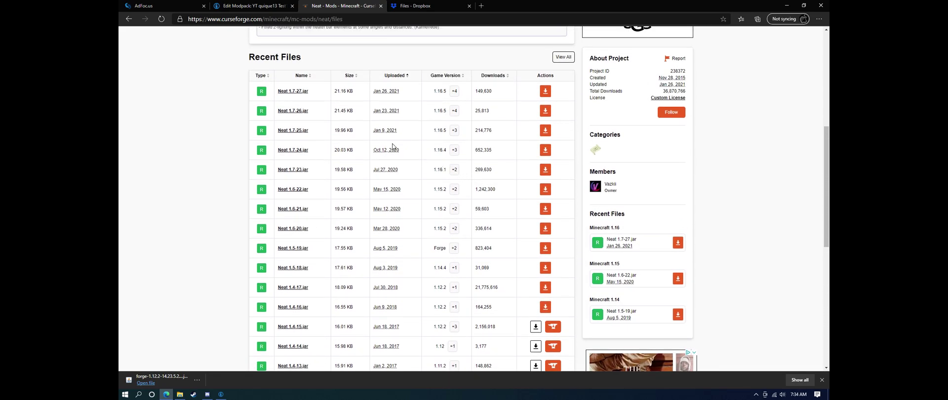
Step: Download the Neat 1.4-17 file for Minecraft 1.12.2 and check the mod's list of dependencies
scroll(443, 201, down, 2)
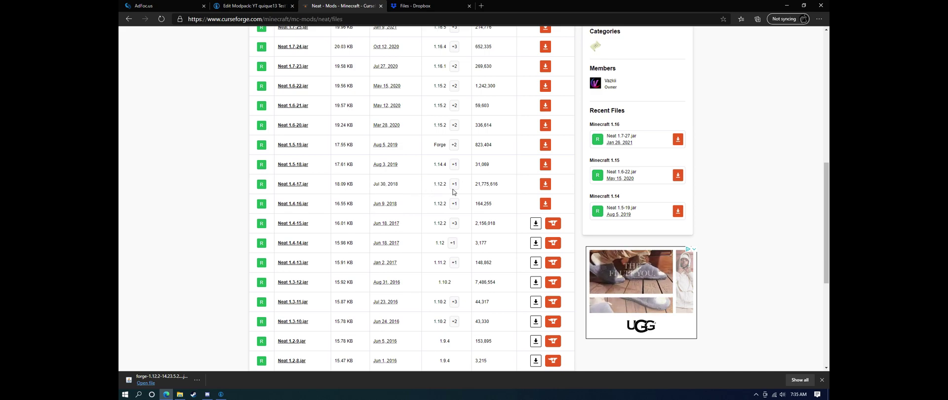
click(546, 184)
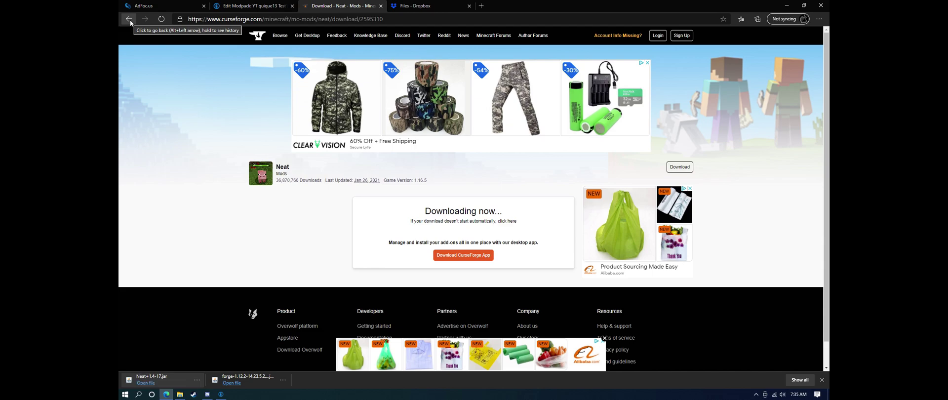
click(129, 20)
scroll(301, 112, up, 5)
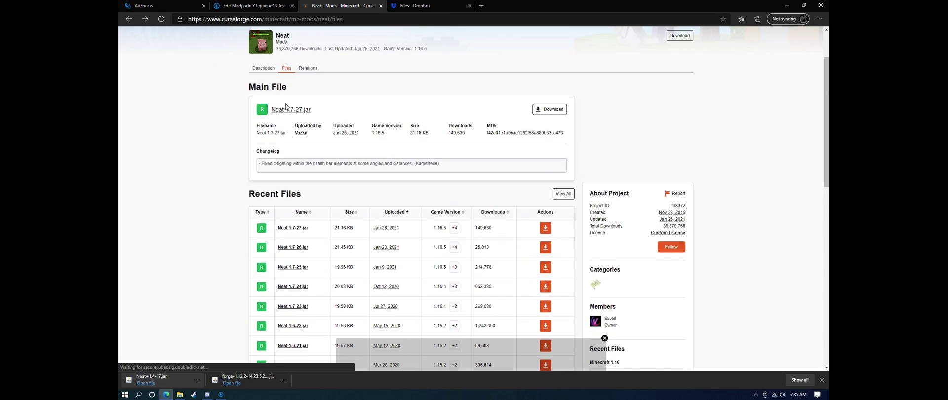
scroll(300, 111, up, 2)
click(308, 136)
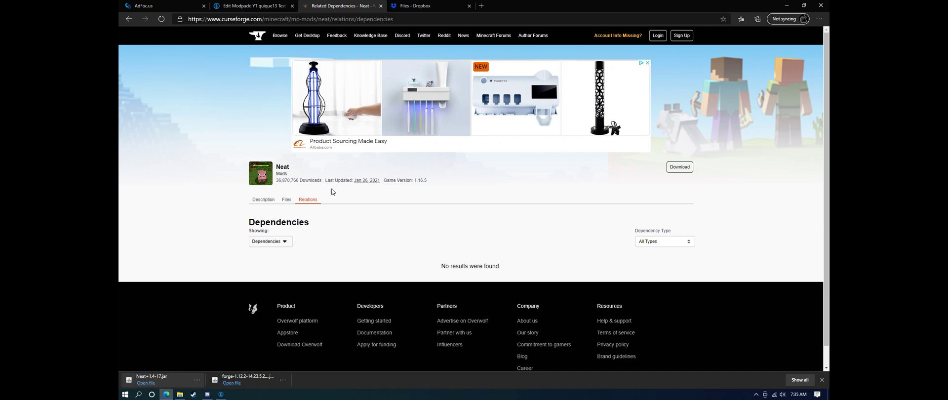
Step: Switch to the YTTEST folder in File Explorer and open the Downloads folder in a separate window beside it
click(821, 5)
click(178, 396)
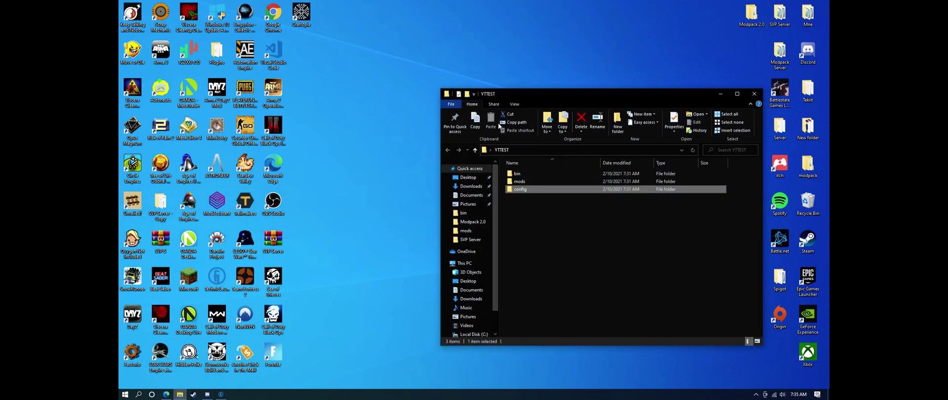
right_click(472, 298)
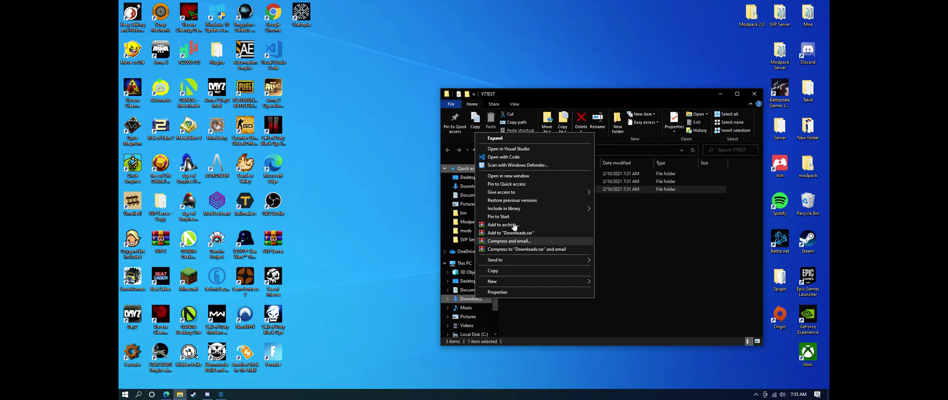
click(517, 177)
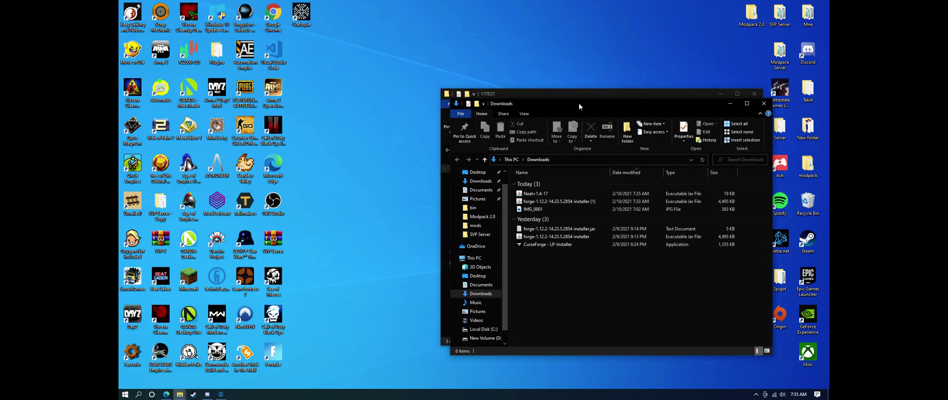
drag(579, 103, 266, 109)
Step: Move the newest Forge 1.12.2 installer into the bin folder and Neat 1.4-17 into the mods folder, checking the mods folder
click(256, 208)
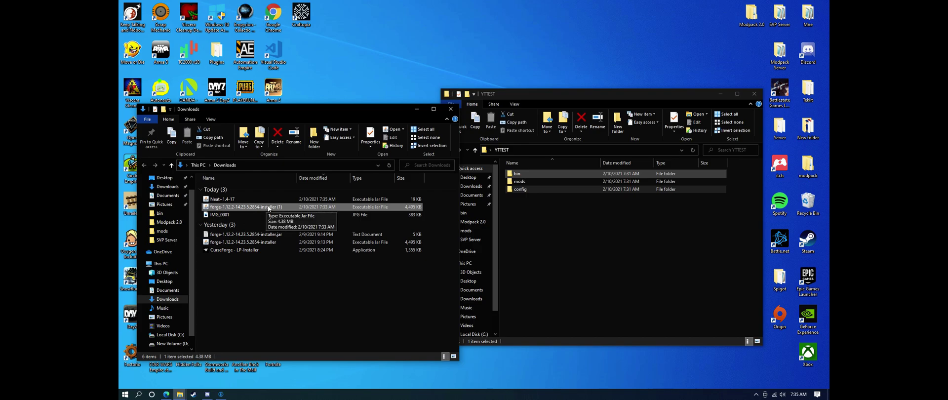
drag(269, 211, 555, 170)
drag(252, 199, 551, 183)
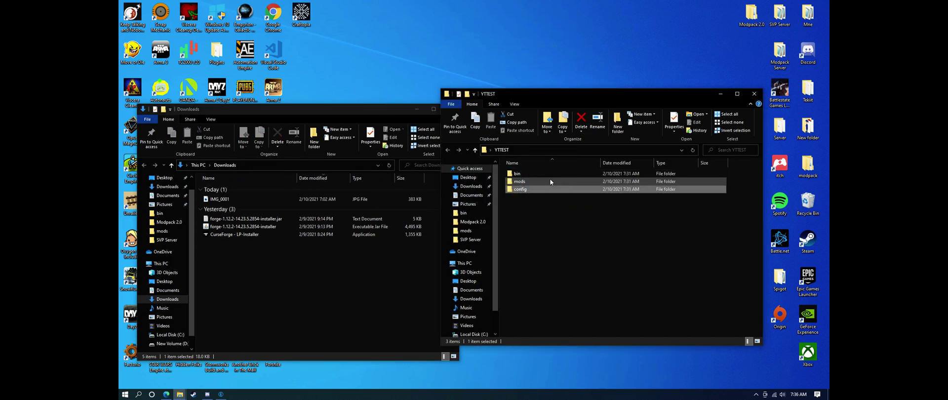
double_click(550, 181)
click(447, 149)
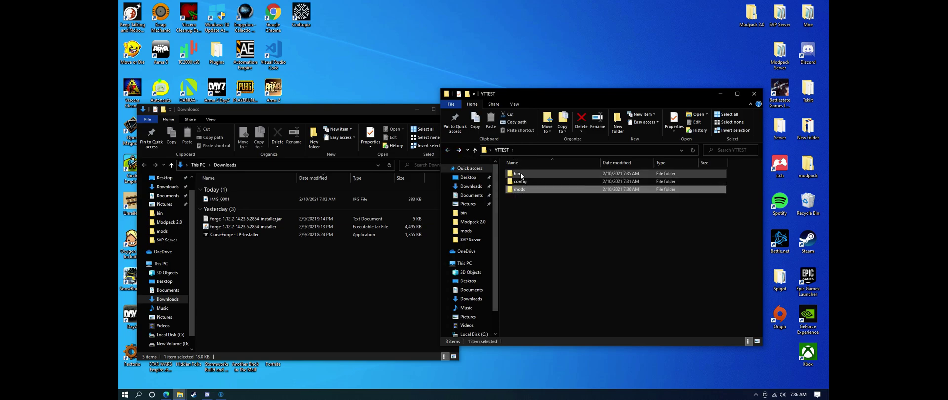
Step: Rename the Forge installer in the bin folder as modpack
double_click(520, 173)
right_click(572, 174)
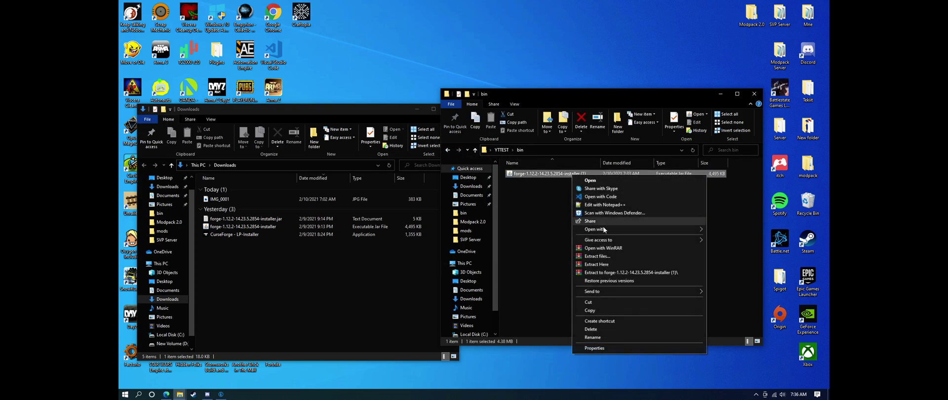
click(603, 337)
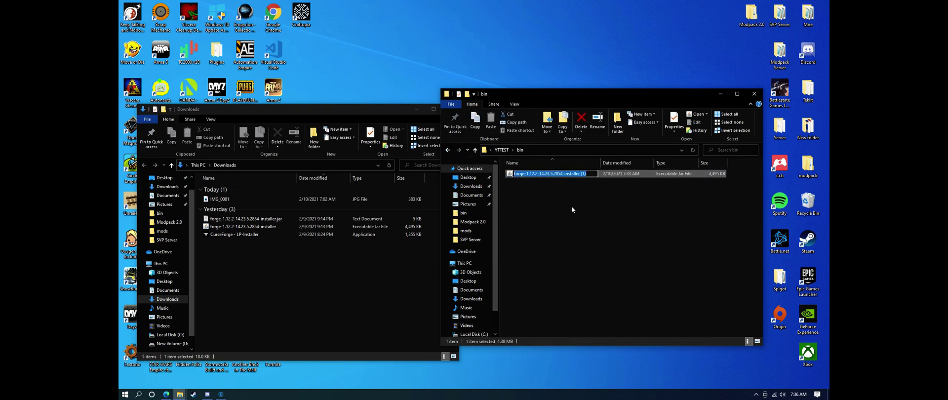
text(modpack)
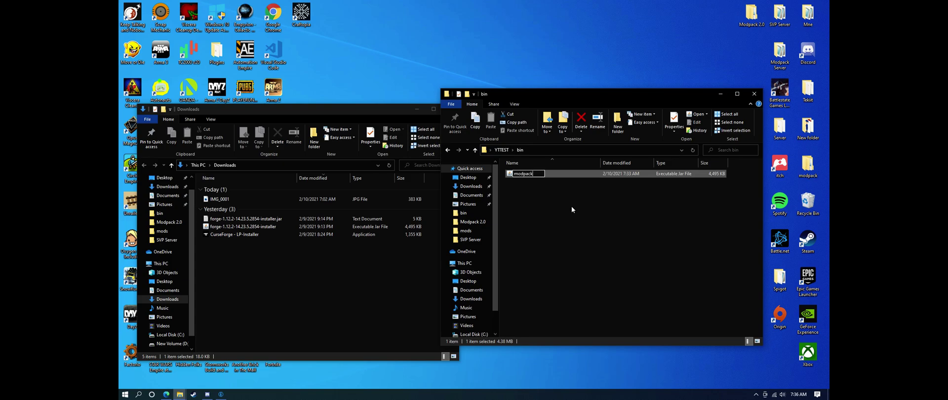
key(Return)
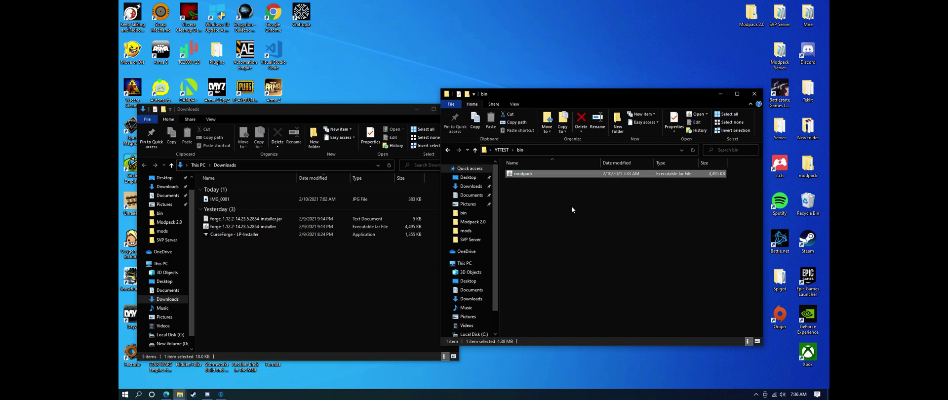
Step: Check the mods folder once more, return to the YTTEST folder and close the Downloads window
click(448, 150)
double_click(560, 188)
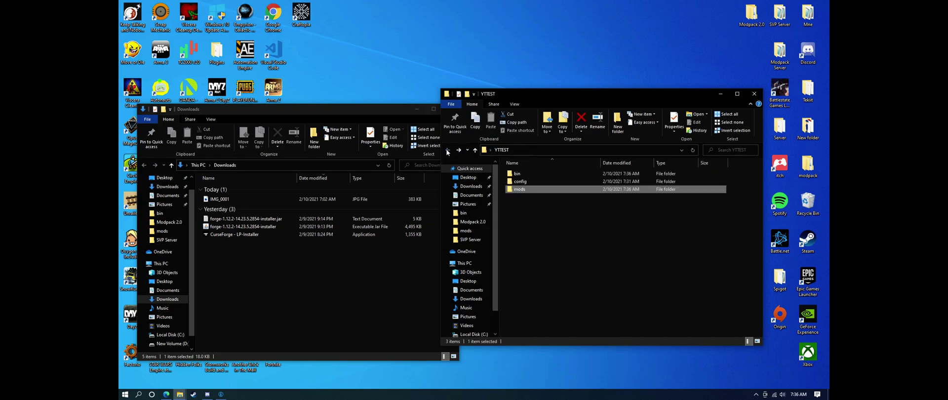
click(378, 114)
click(449, 108)
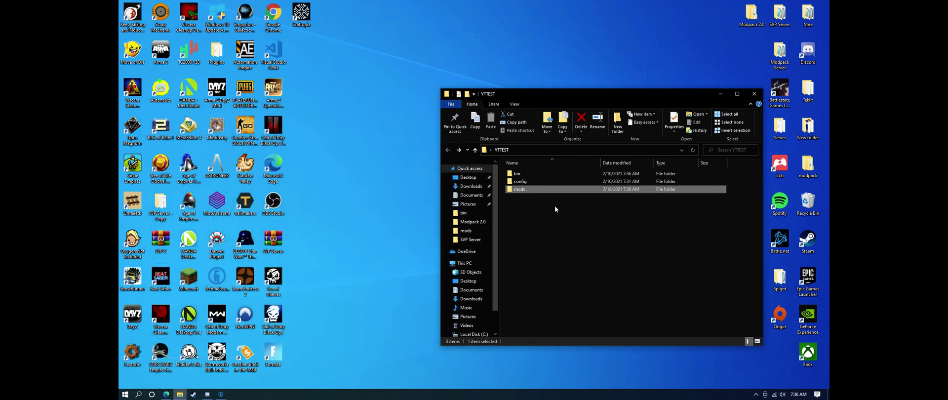
Step: Compress the bin, config and mods folders together into a ZIP archive named YTTEST1.zip
drag(554, 206, 552, 157)
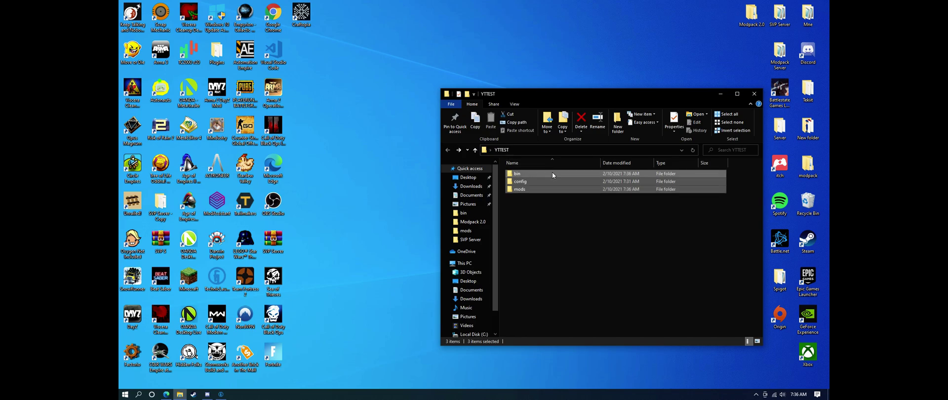
right_click(552, 172)
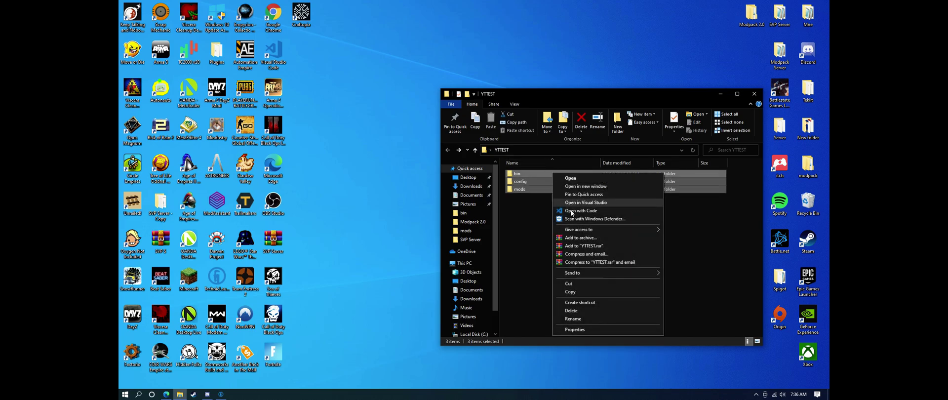
click(574, 238)
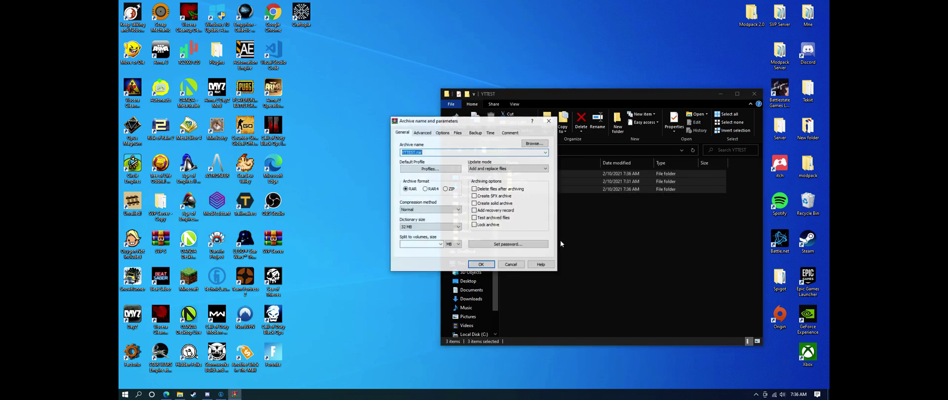
click(415, 152)
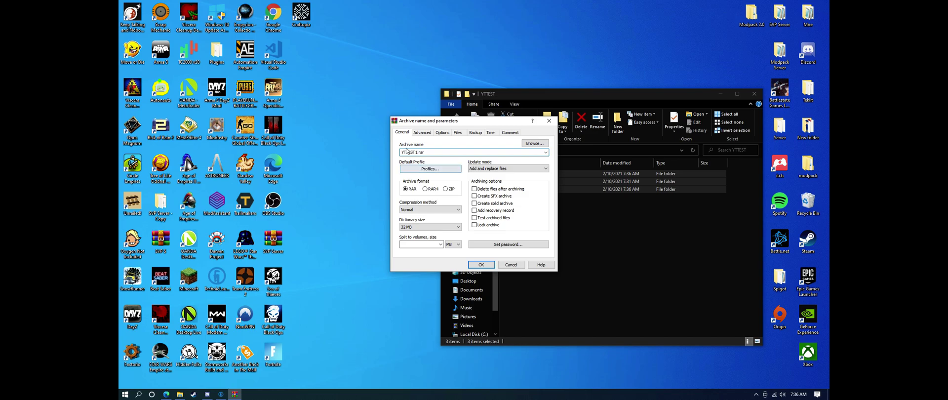
click(446, 190)
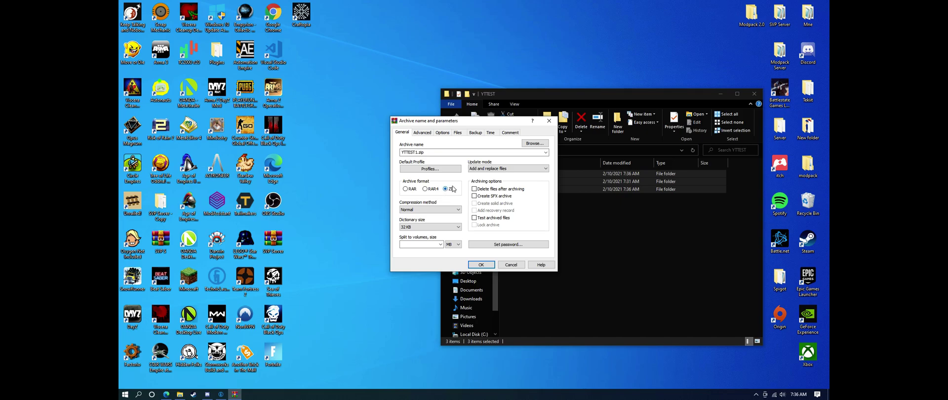
click(481, 265)
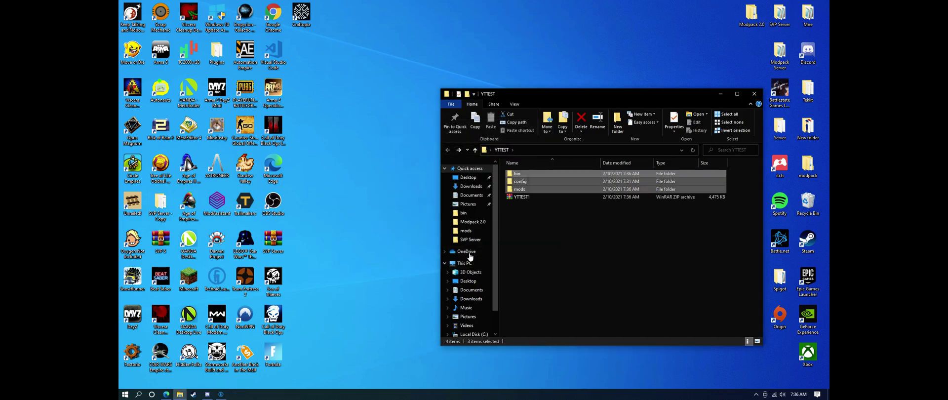
Step: Place the Dropbox browser window and the YTTEST folder side by side and upload the YTTEST1 archive to Dropbox
click(527, 197)
click(168, 396)
click(451, 10)
drag(549, 6, 119, 113)
click(611, 102)
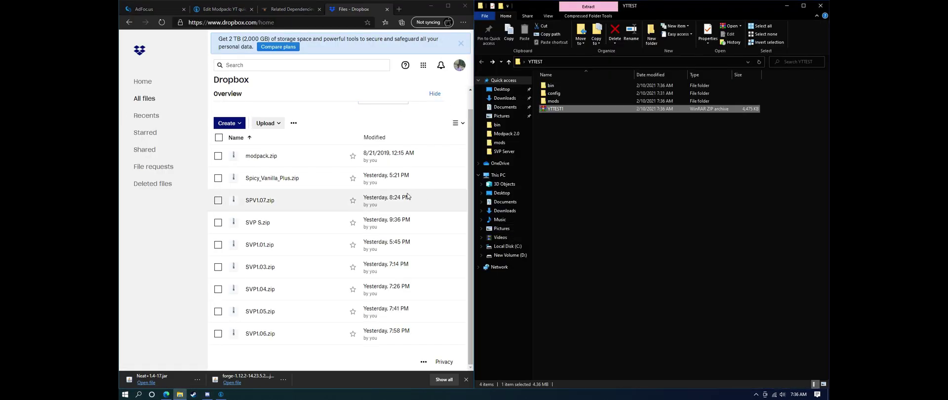
drag(608, 110, 375, 274)
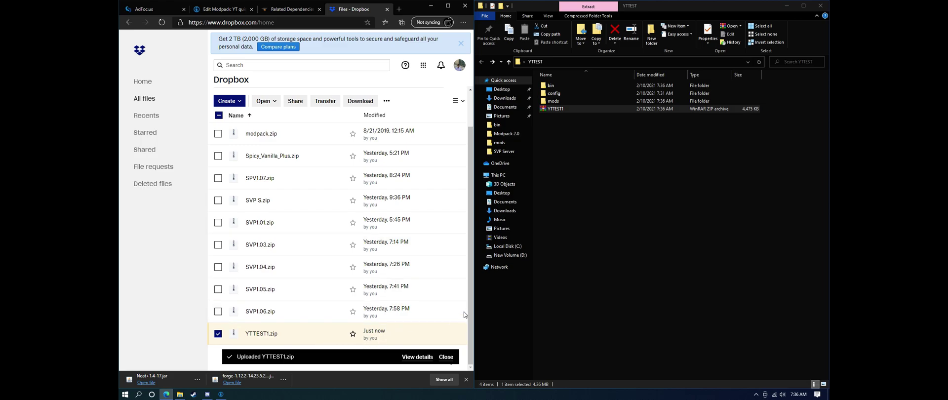
Step: Maximize the browser and create and copy a sharing link for YTTEST1.zip
double_click(422, 3)
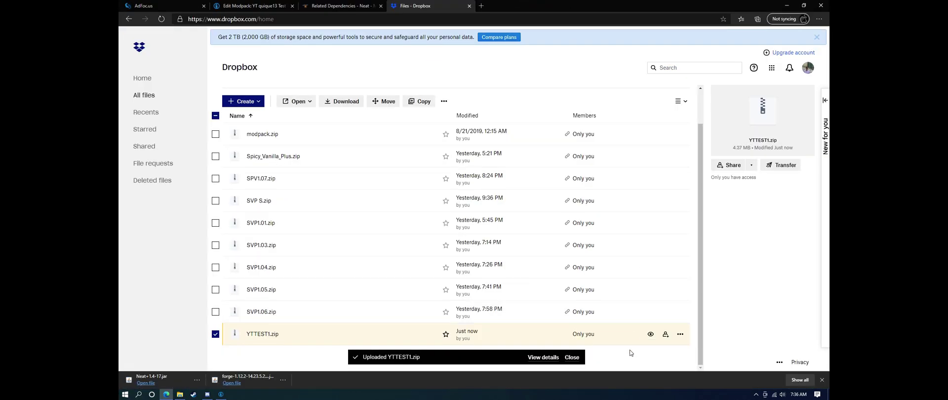
click(665, 335)
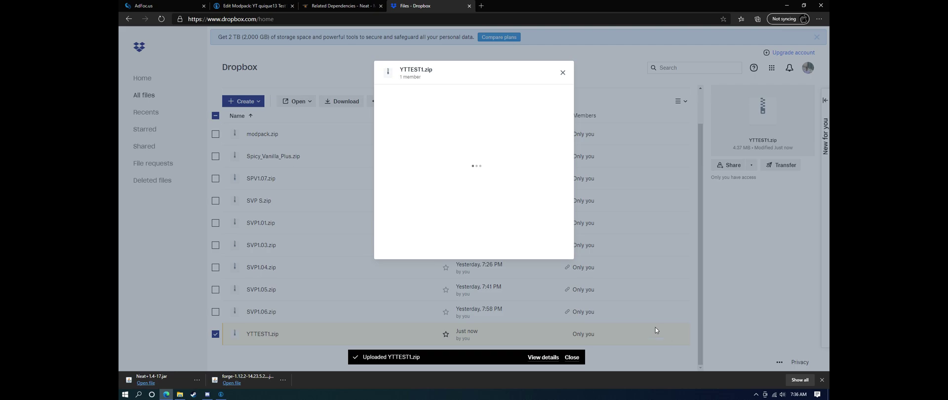
click(405, 162)
click(404, 159)
Step: Set the Technic modpack's location to the Dropbox link of YTTEST1.zip ending in dl=1, and update the modpack
click(229, 9)
scroll(502, 162, down, 2)
click(502, 159)
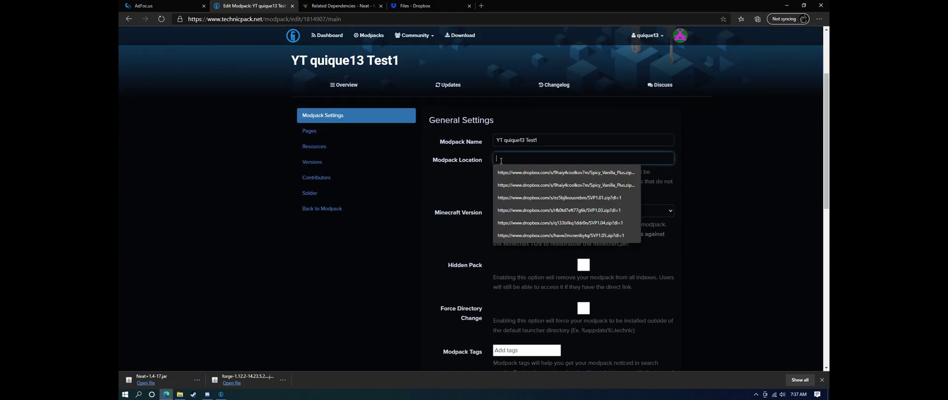
key(ctrl+a)
key(ctrl+v)
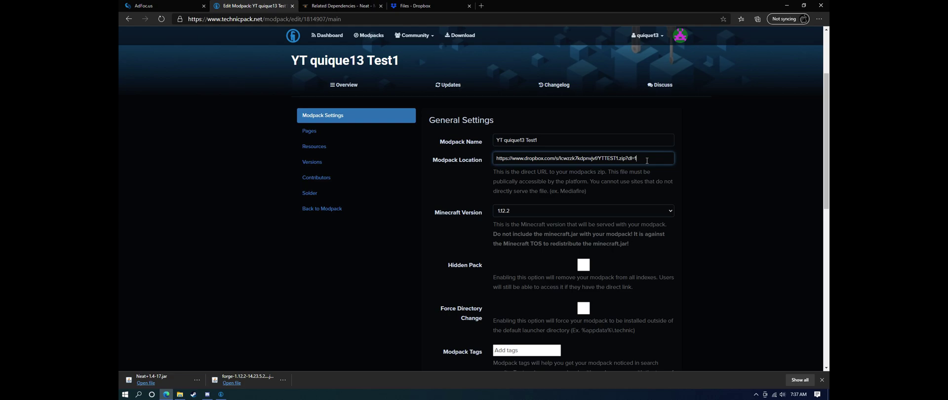
scroll(630, 195, down, 8)
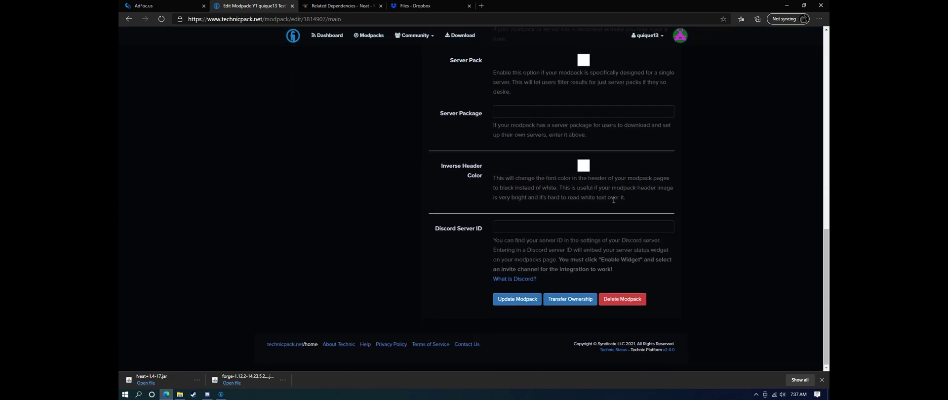
click(512, 303)
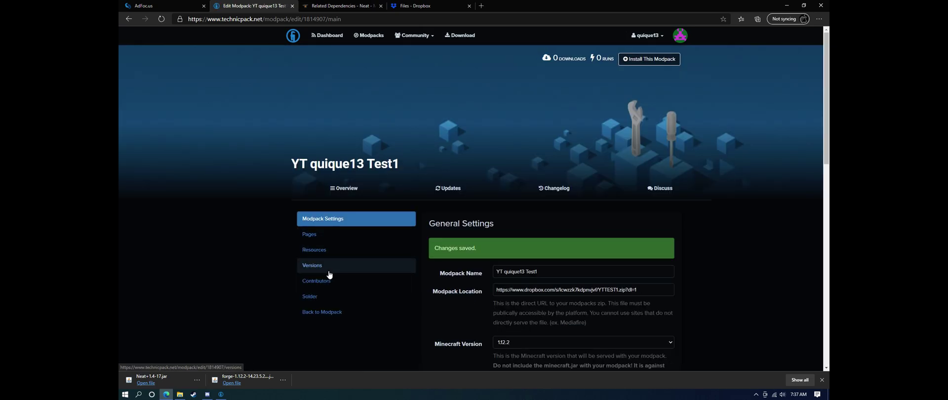
Step: Publish modpack version 1.0 with the changelog "Uploaded Modpack" and check the list of previous versions
click(331, 271)
scroll(523, 276, down, 2)
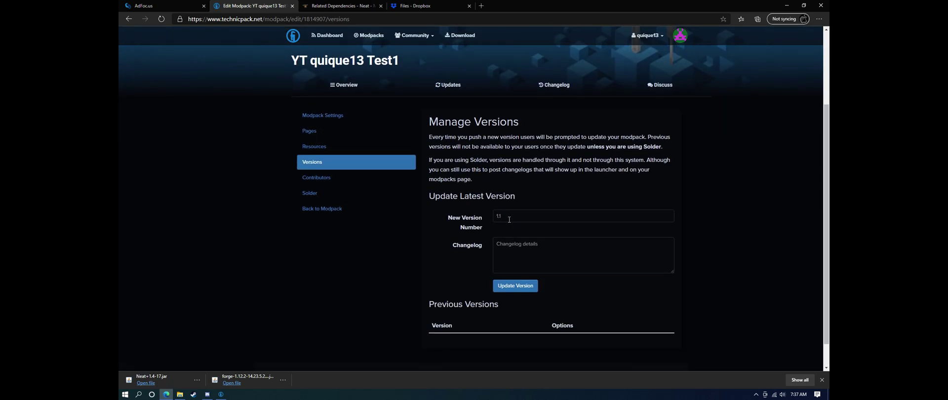
click(509, 217)
text(1)
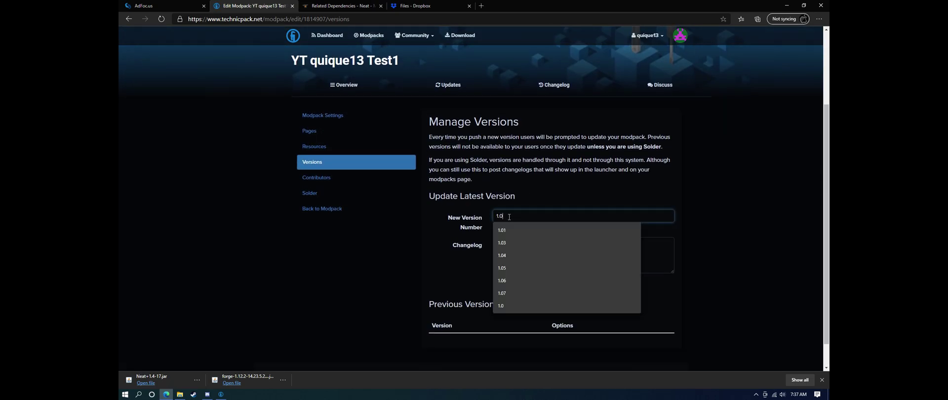
text(.0)
click(664, 256)
text(Uploaded Modpack)
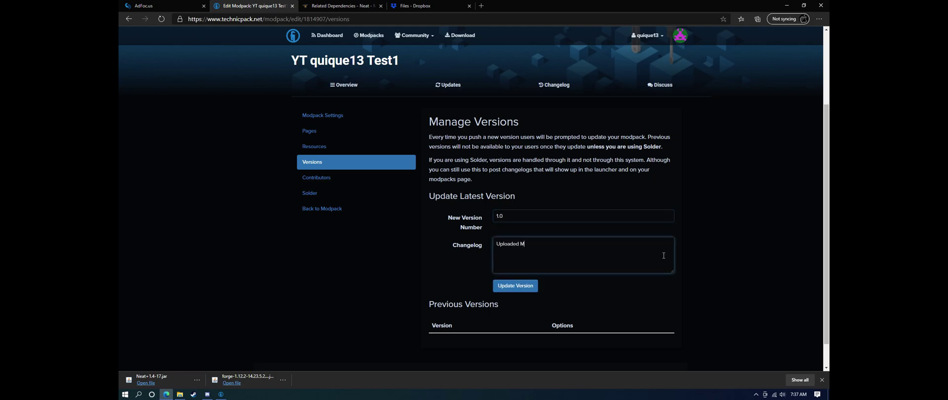
click(532, 285)
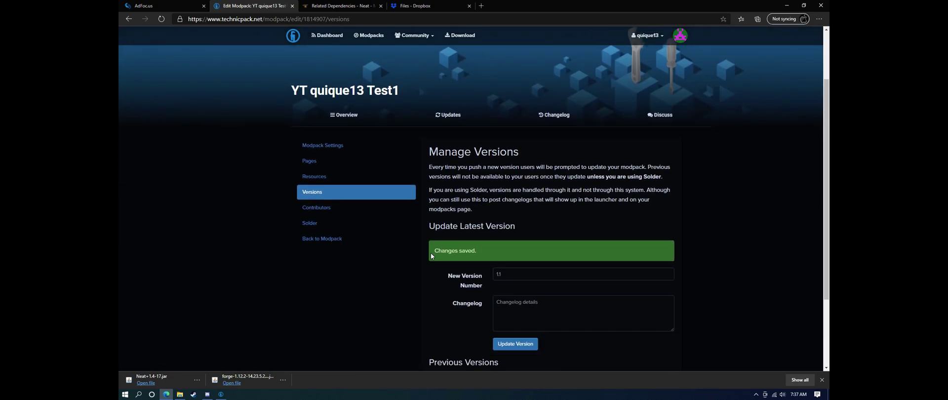
scroll(493, 242, down, 1)
scroll(546, 220, down, 3)
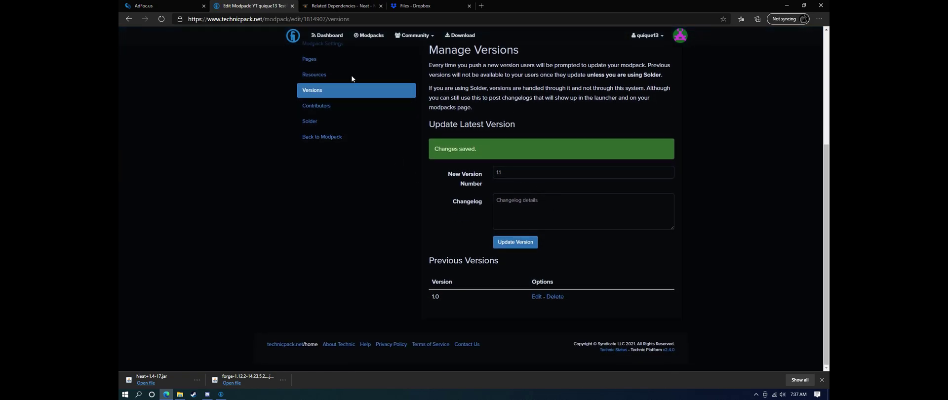
Step: Check the YTTEST folder's contents and the Dropbox file list, and return to the modpack's versions page in a maximized browser
scroll(351, 74, up, 4)
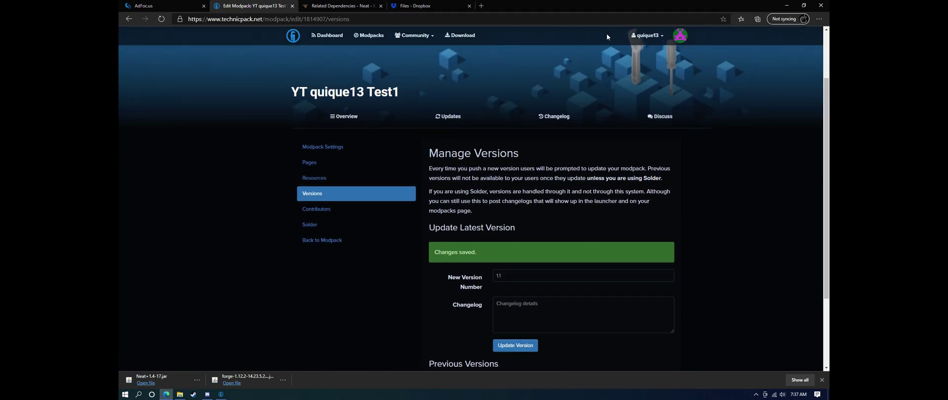
drag(535, 4, 387, 161)
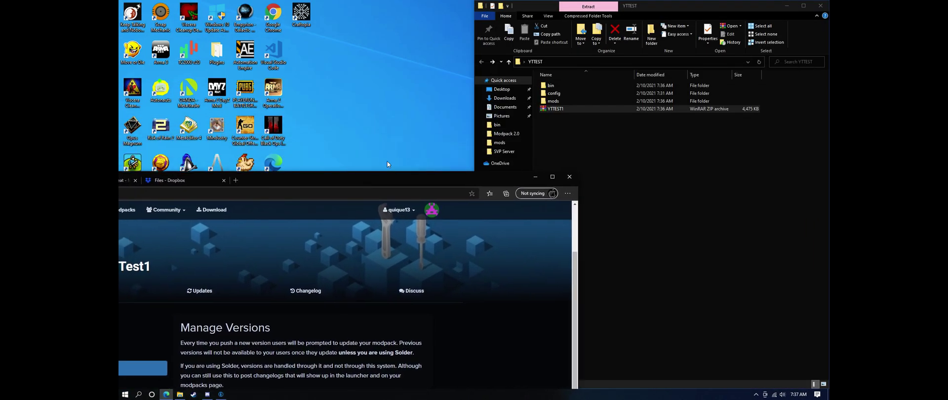
click(681, 99)
drag(360, 180, 408, 140)
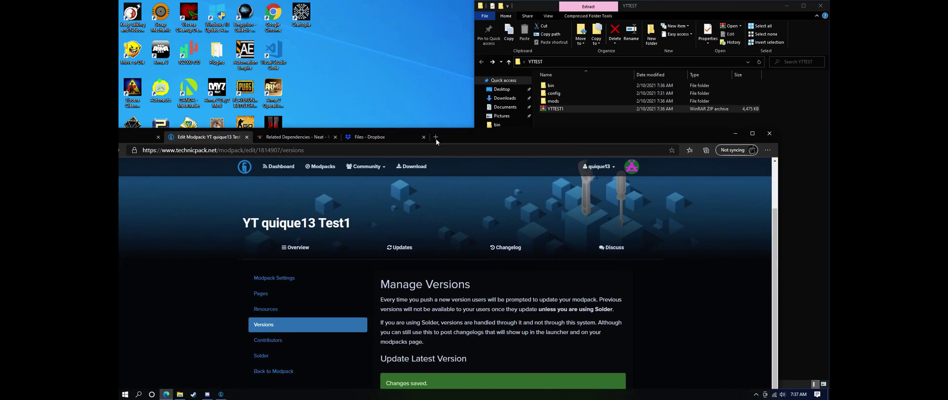
click(360, 139)
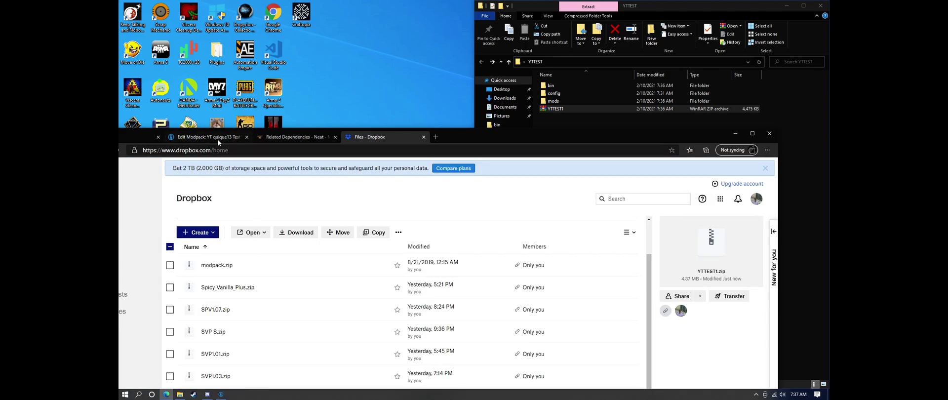
click(240, 138)
drag(470, 140, 527, 2)
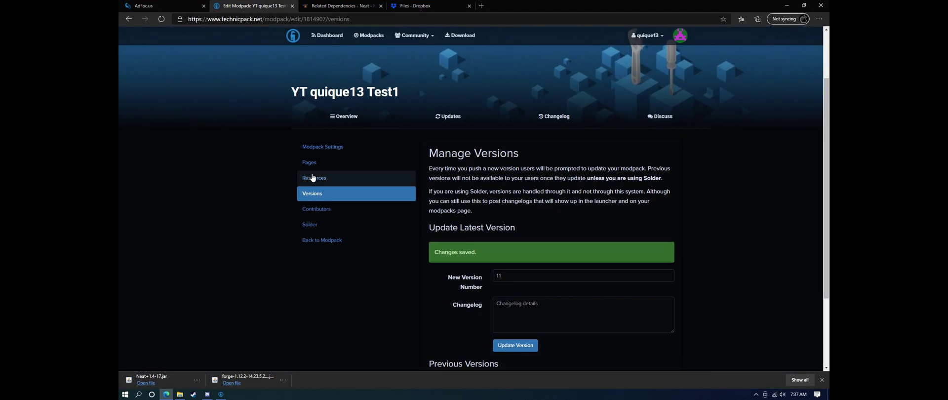
Step: Review the modpack's general settings and its list of previous versions
click(324, 150)
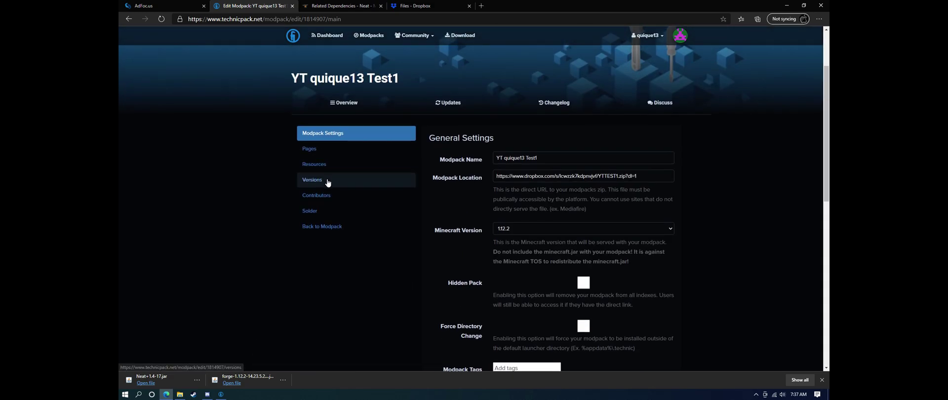
click(321, 175)
scroll(486, 180, down, 3)
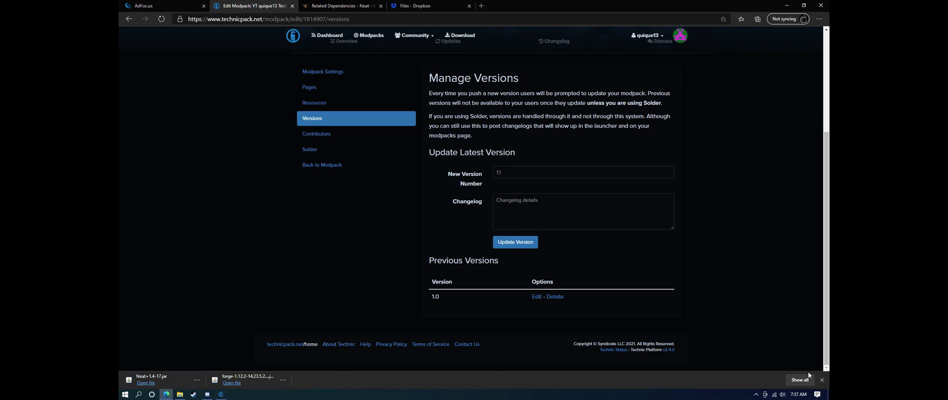
Step: Close the browser's downloads bar, minimize the browser and the YTTEST folder, and switch to the Technic Launcher's modpack search
click(822, 380)
click(782, 6)
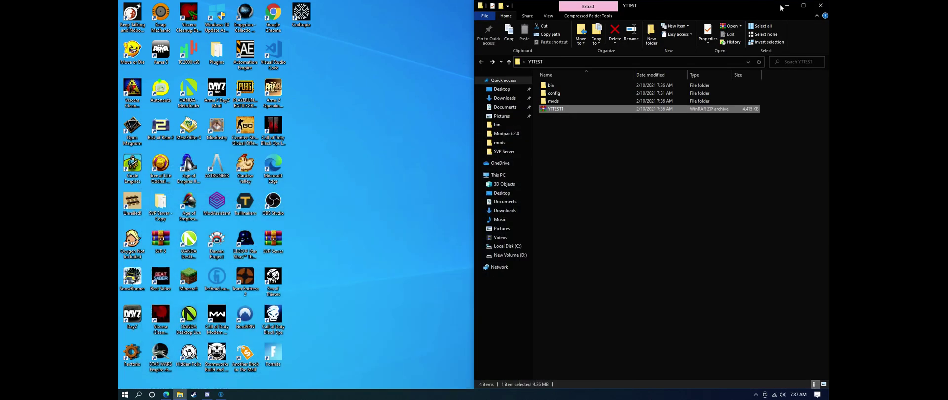
click(787, 5)
click(221, 394)
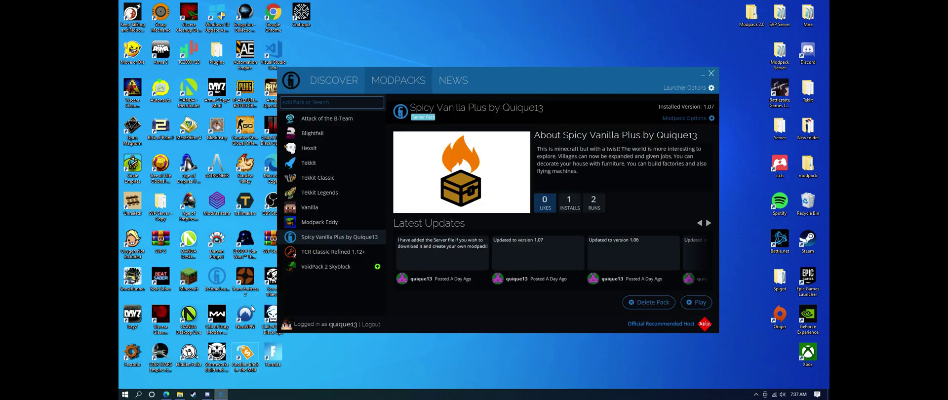
click(343, 101)
Step: Copy the modpack title "YT quique13 Test1" from its Technic page and minimize the browser
click(166, 394)
scroll(413, 131, up, 3)
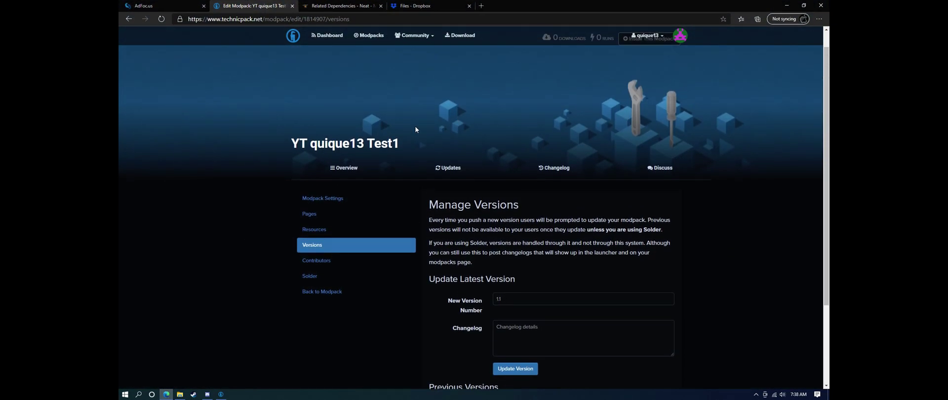
drag(413, 132, 277, 143)
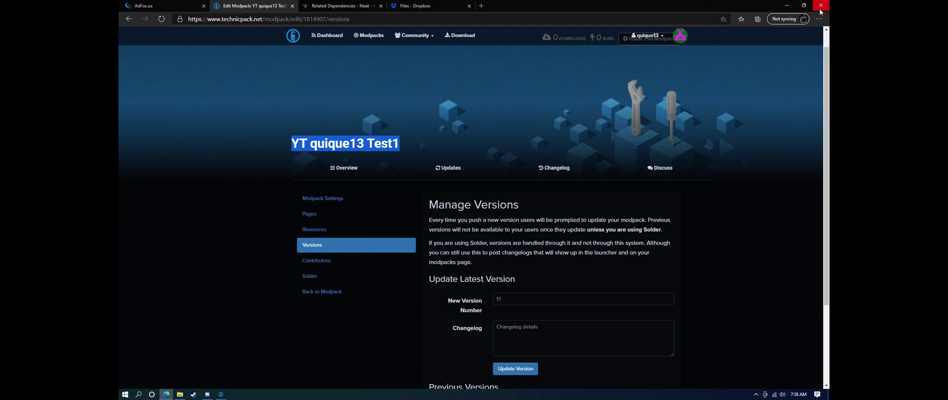
click(787, 5)
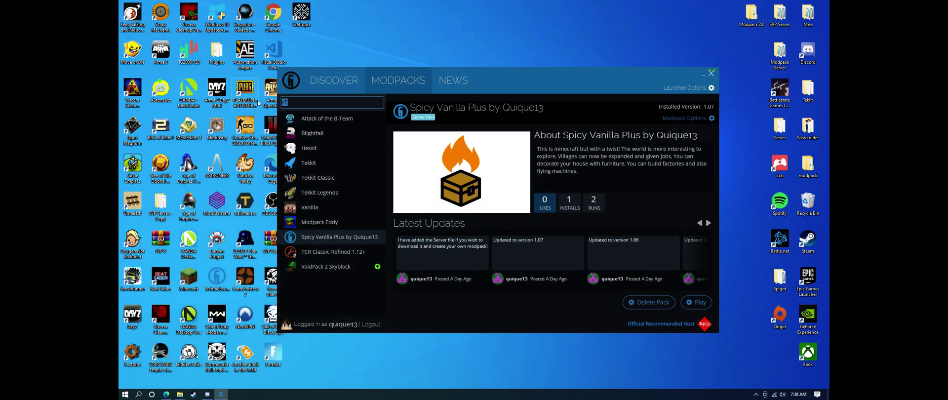
Step: Search the launcher for "YT quique13 Test1" and install and launch that modpack
click(311, 103)
key(ctrl+v)
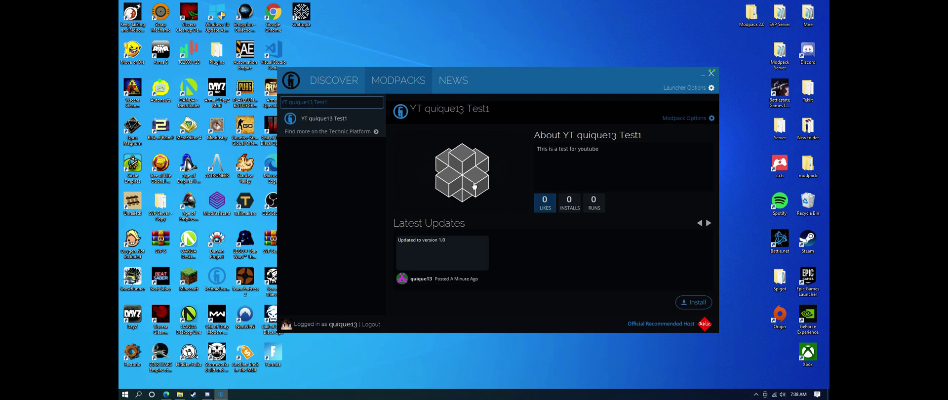
click(695, 303)
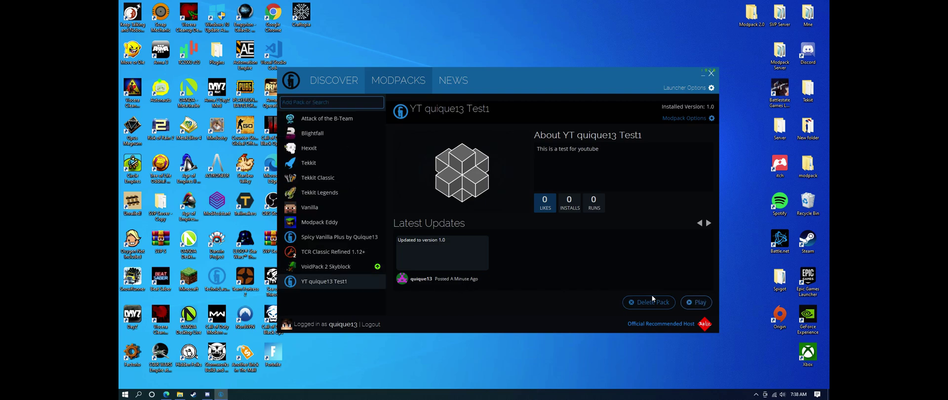
click(689, 304)
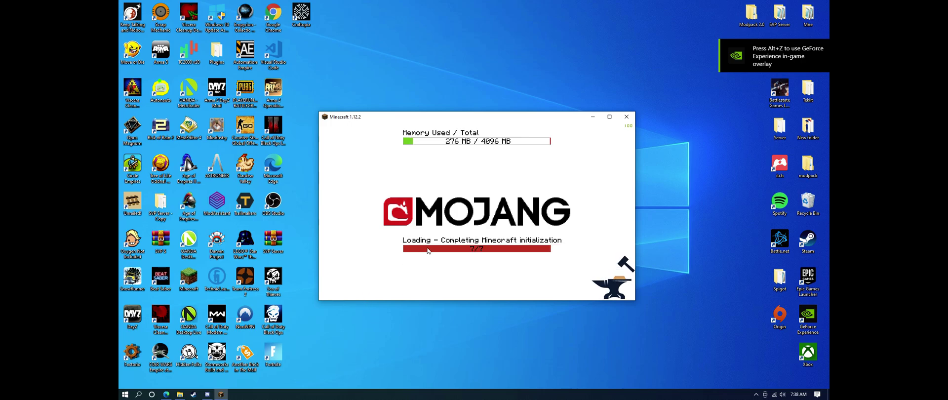
Step: Look through the game's mod list for the Minecraft Forge and Neat entries, and return to the title screen
click(438, 244)
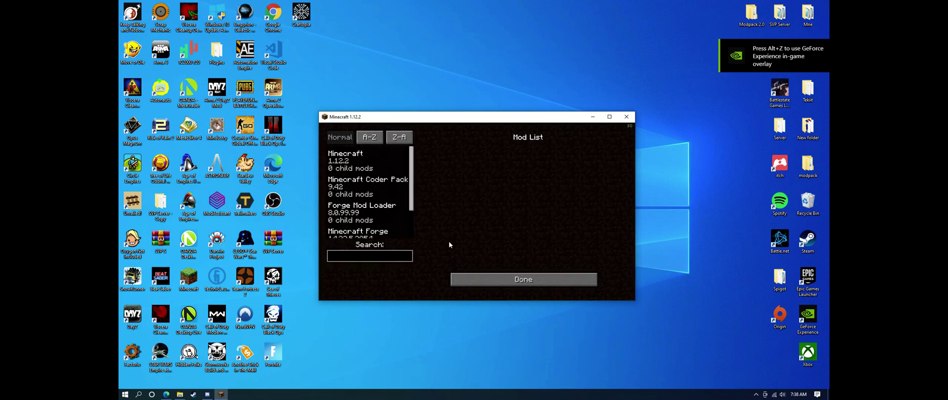
scroll(359, 197, down, 2)
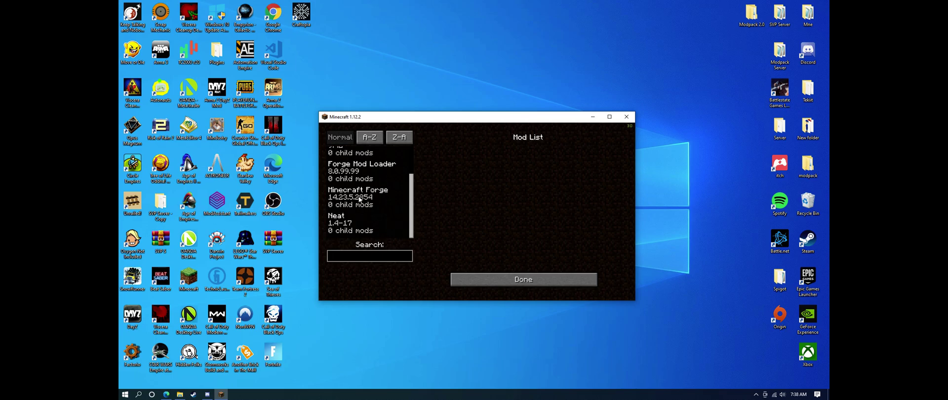
click(361, 207)
click(352, 225)
click(487, 279)
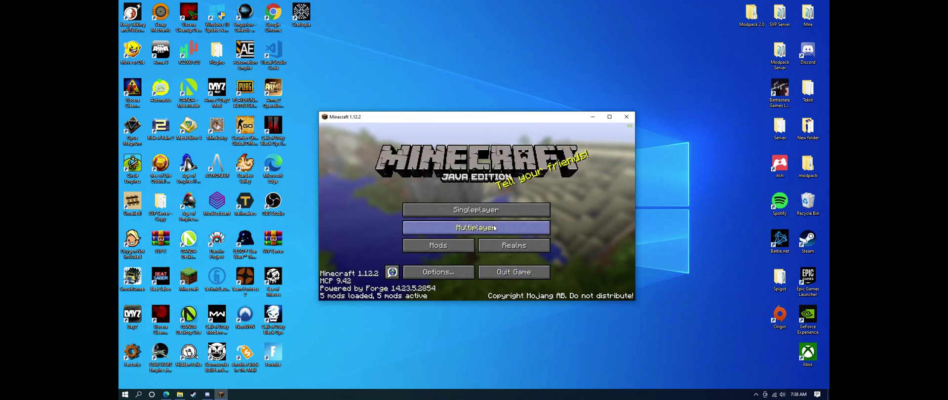
Step: Create a new singleplayer world in Creative mode
click(493, 210)
click(535, 269)
double_click(521, 213)
click(420, 289)
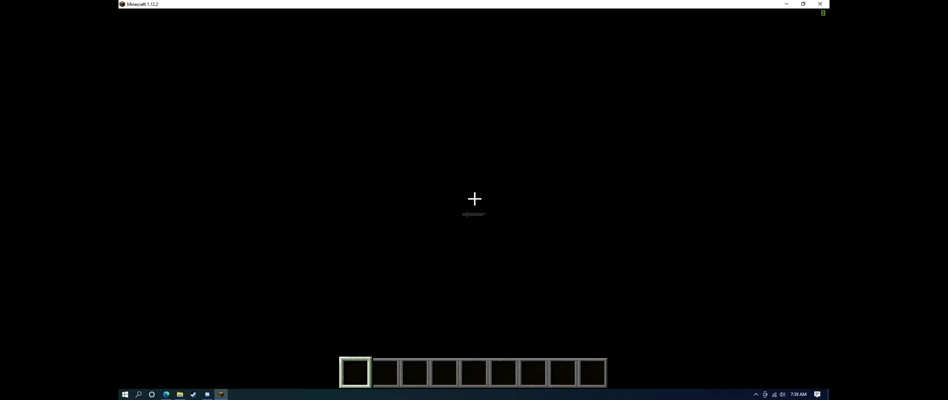
Step: Walk up to the animals in the new world to check the Neat mod's health bars above them
key(w)
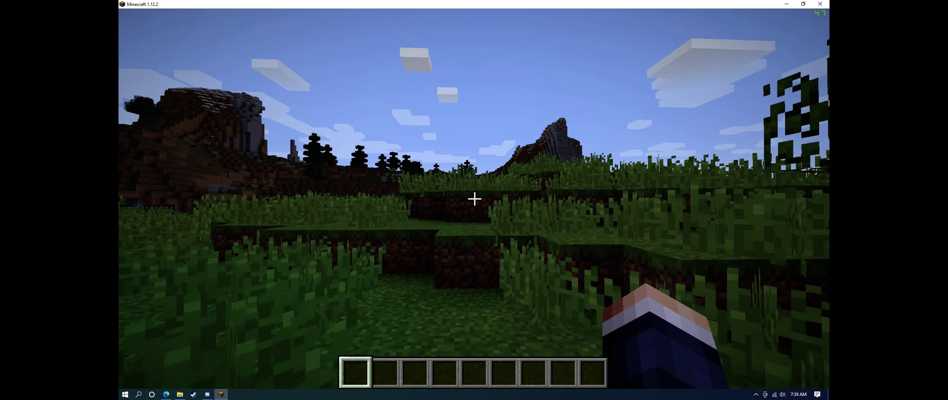
key(w)
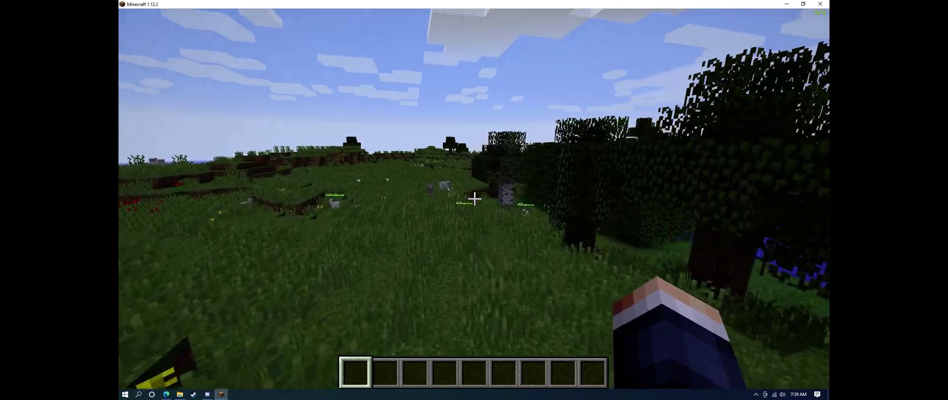
key(w)
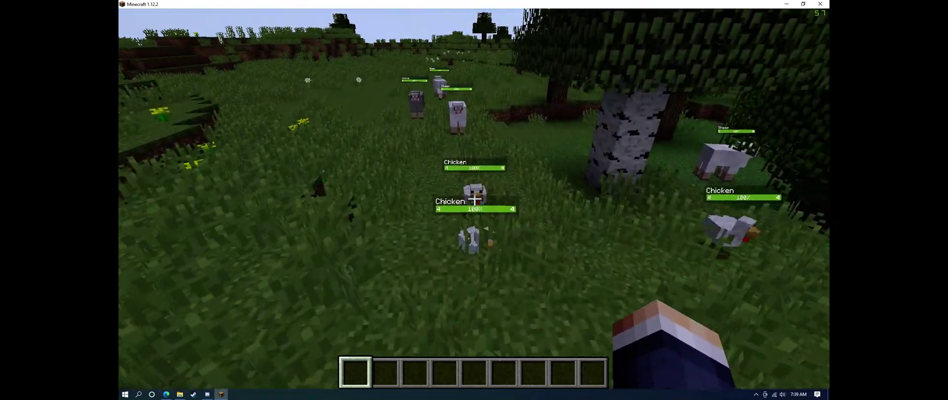
Step: Save and quit the world to the title screen and close Minecraft
key(Escape)
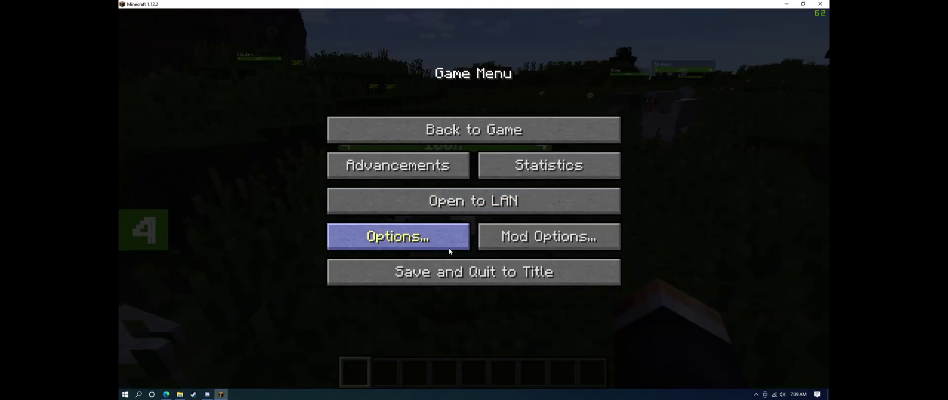
click(444, 269)
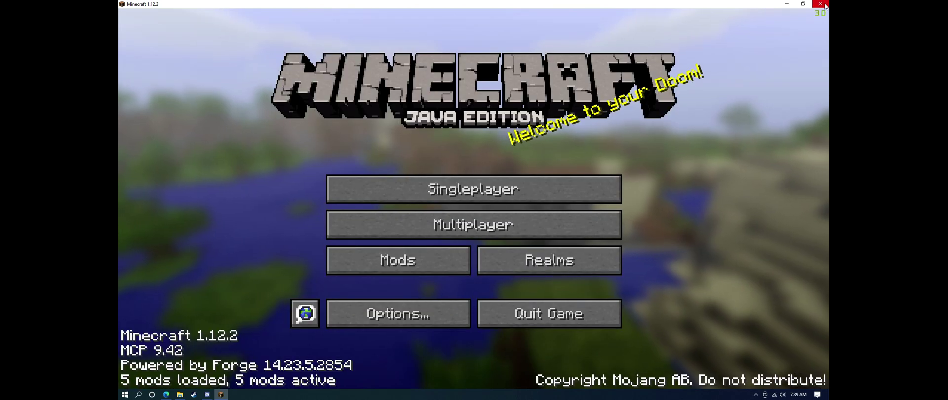
click(820, 4)
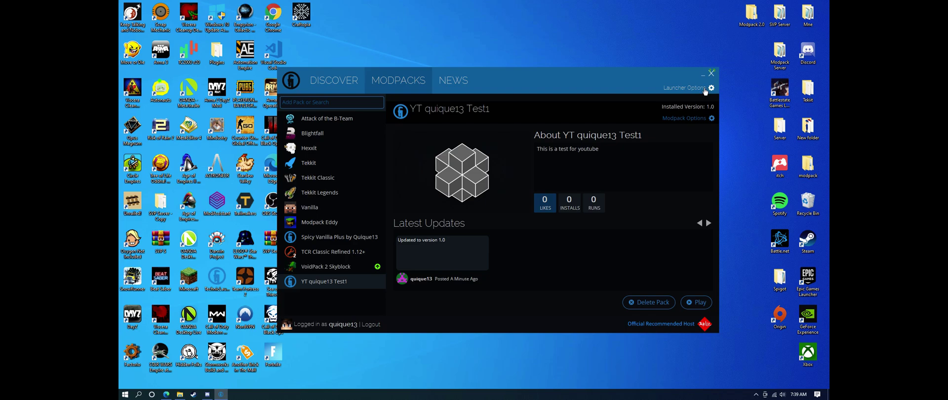
Step: Set the launcher's Java memory to 4 GB and close the launcher options
click(707, 90)
click(431, 126)
click(487, 127)
click(448, 129)
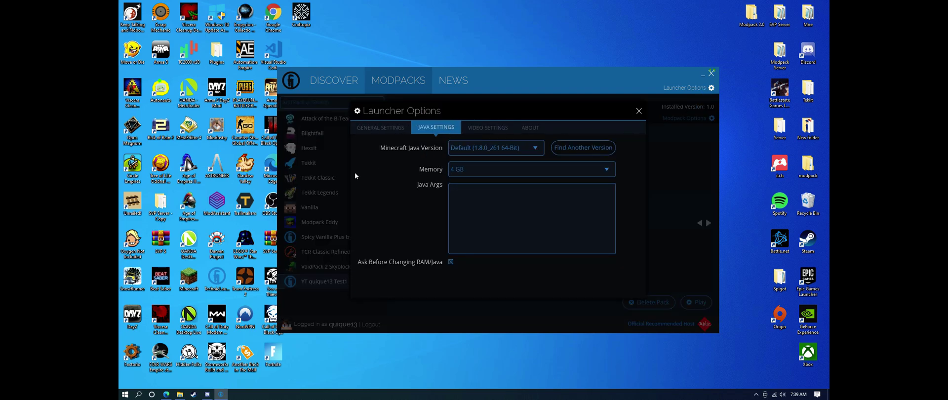
click(498, 173)
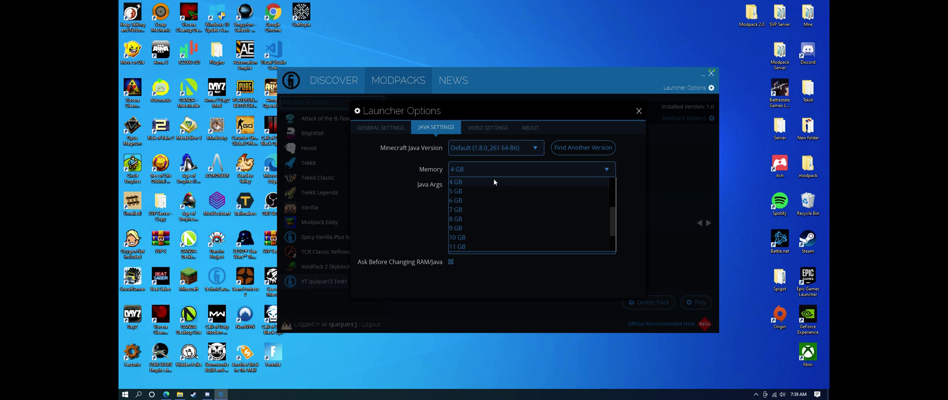
click(493, 180)
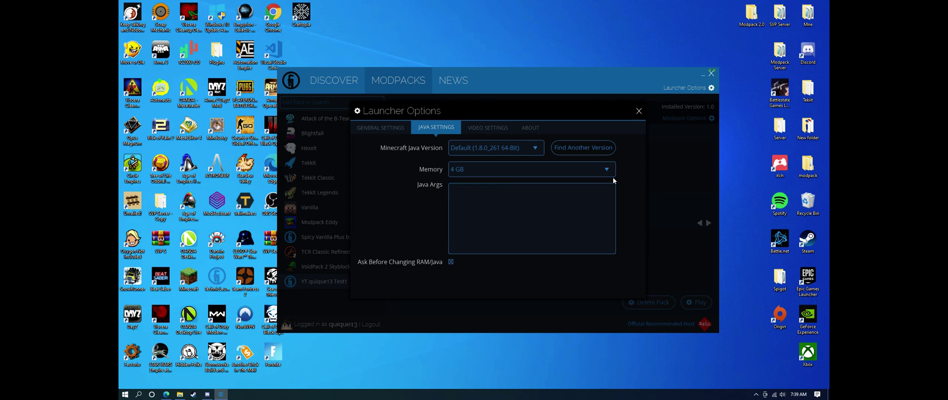
click(638, 111)
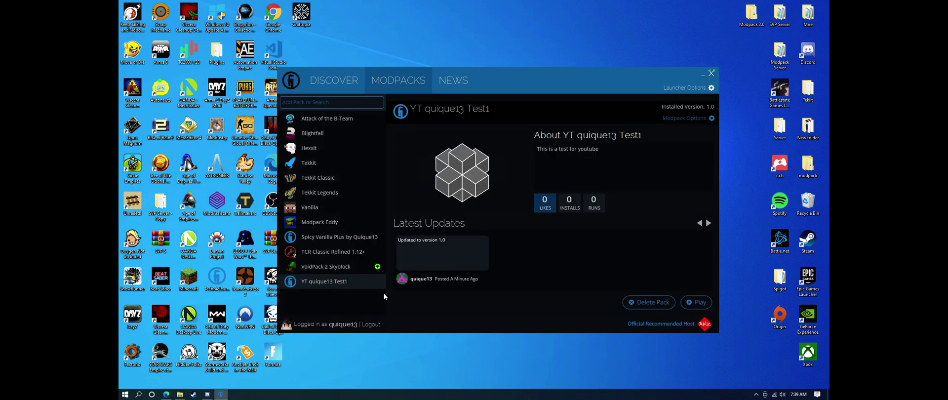
Step: Close the Technic Launcher and move the desktop's YTTEST folder to just below the Modpack 2.0 folder
click(711, 73)
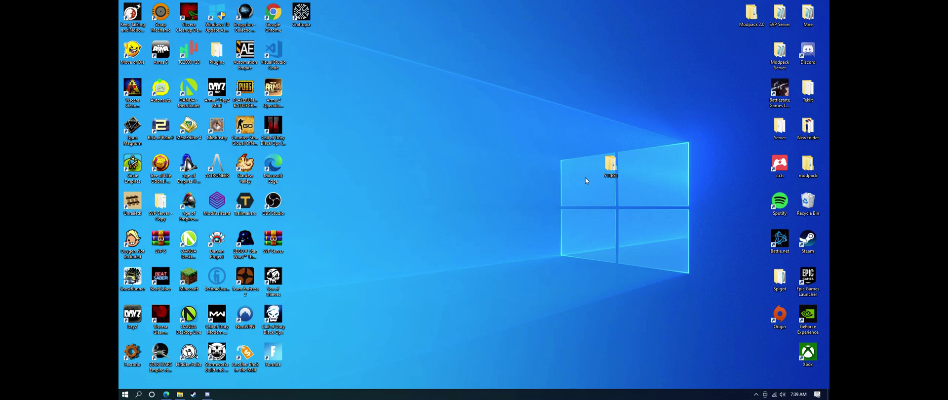
drag(607, 171, 743, 51)
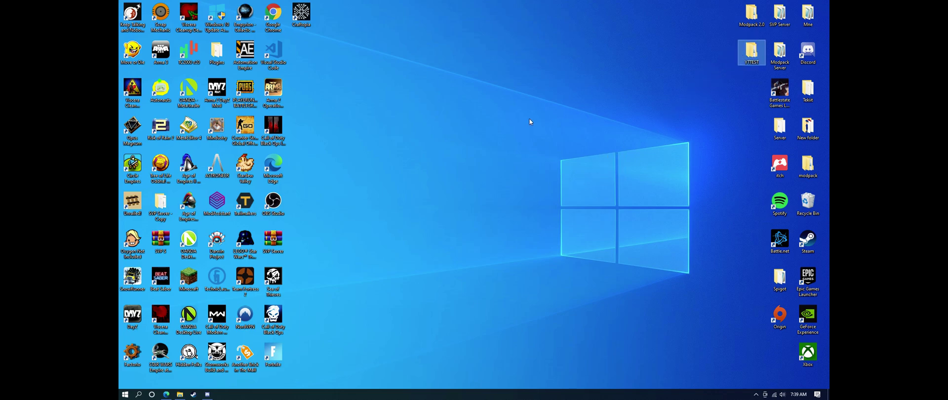